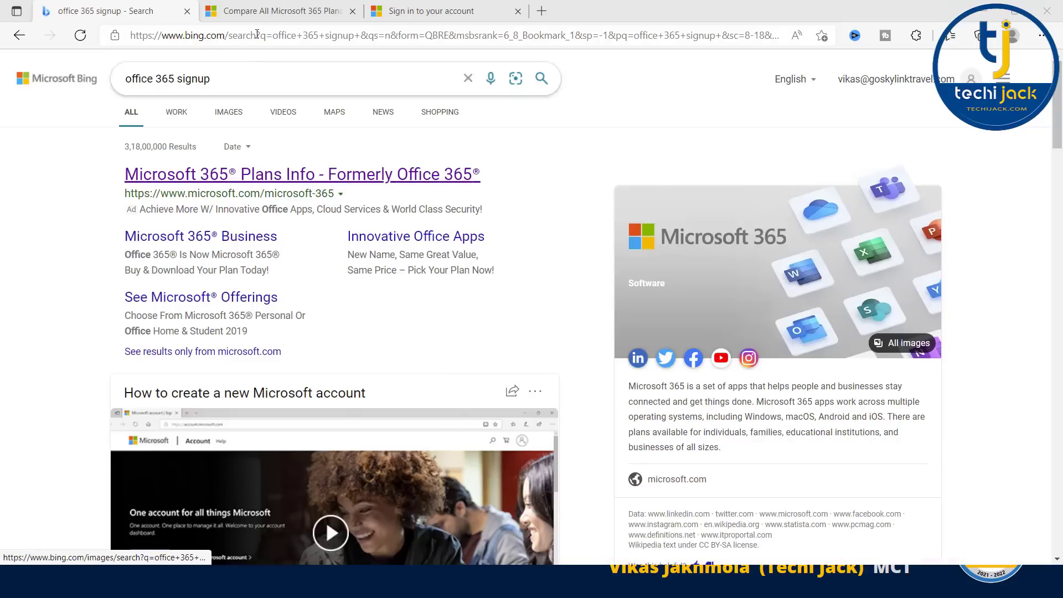
Switch to the 'Compare All Microsoft 365 Plans' tab listing four business plans with monthly prices
left_click(271, 11)
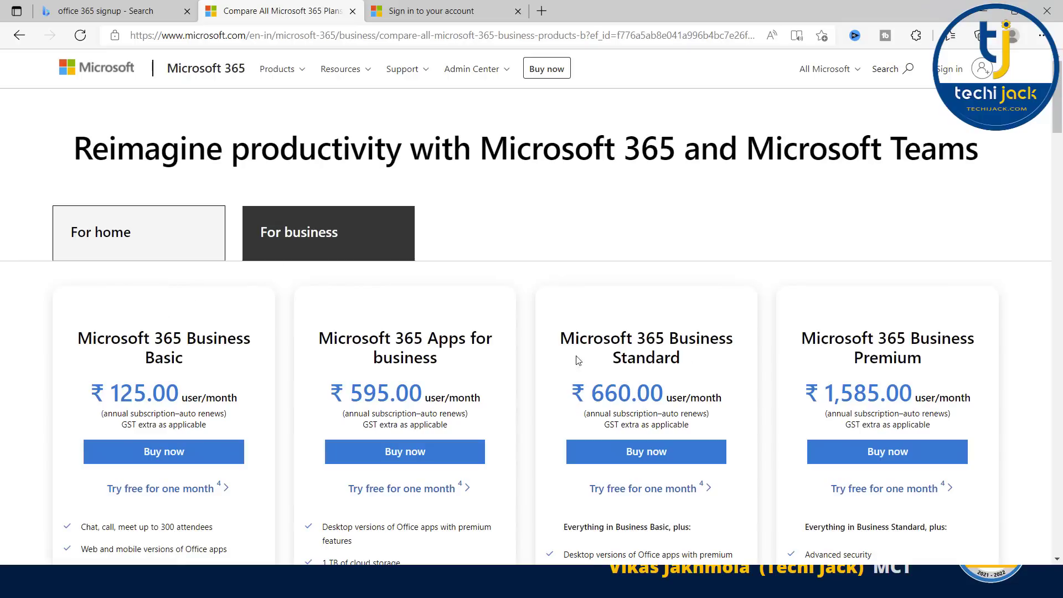
Scroll through the Microsoft 365 business plan cards to compare their features
scroll(458, 354, "down", 8)
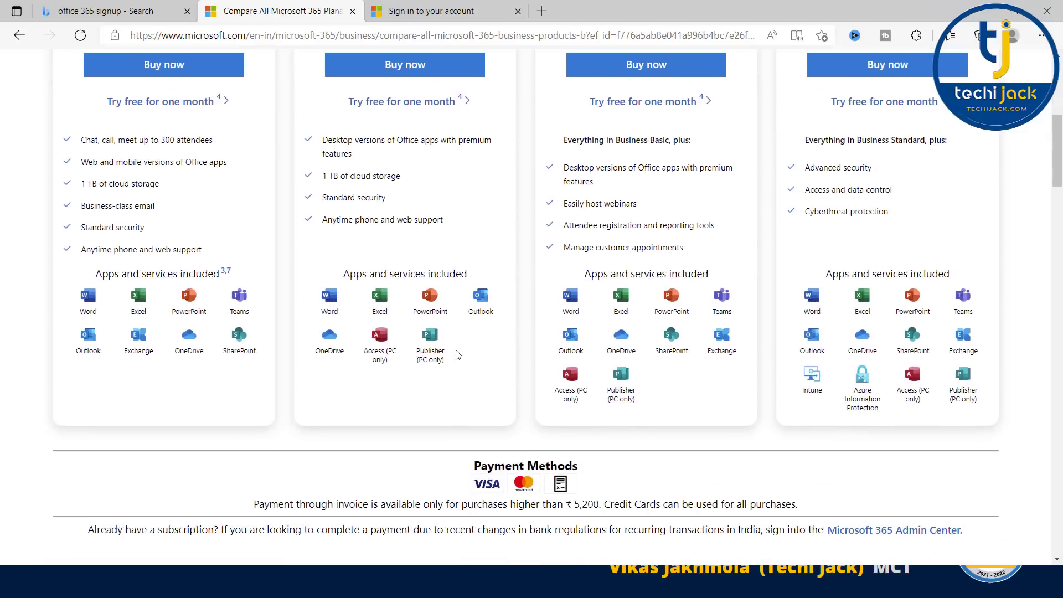
scroll(458, 354, "up", 4)
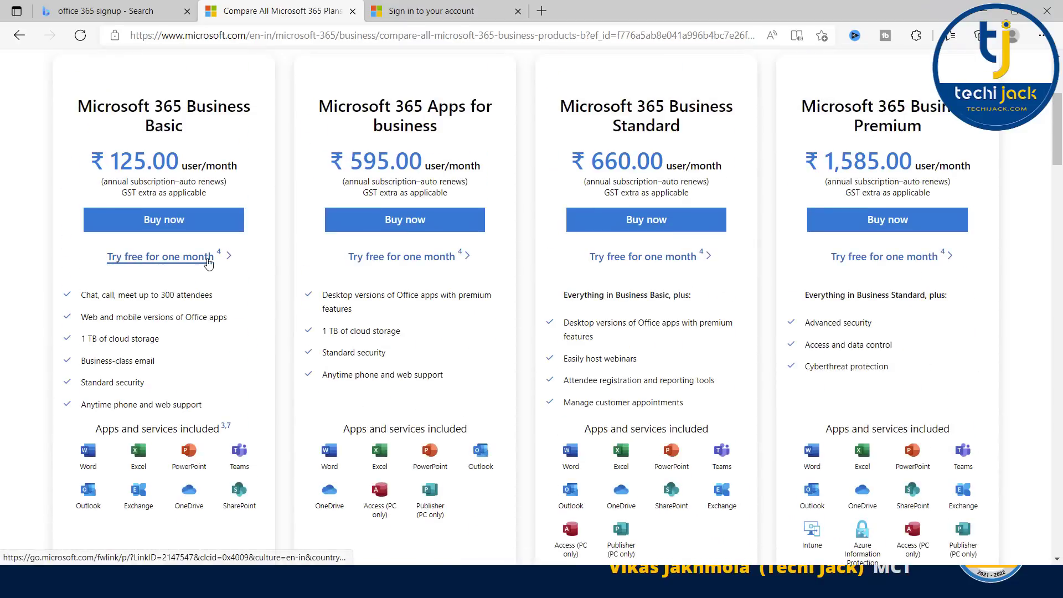
Start the free one-month Business Basic trial and scroll through its signup terms
left_click(156, 262)
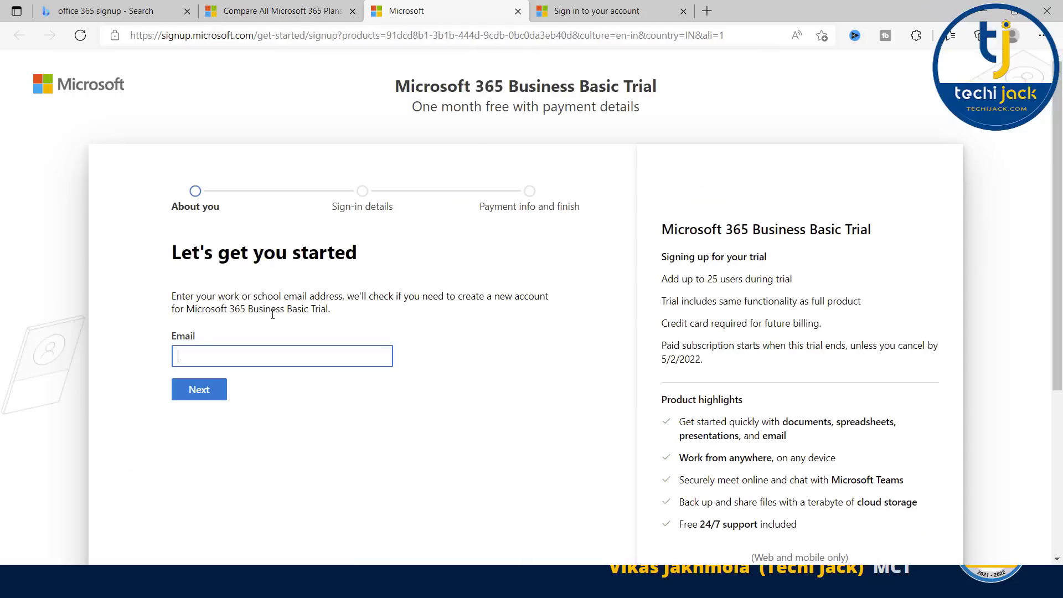
scroll(195, 220, "down", 2)
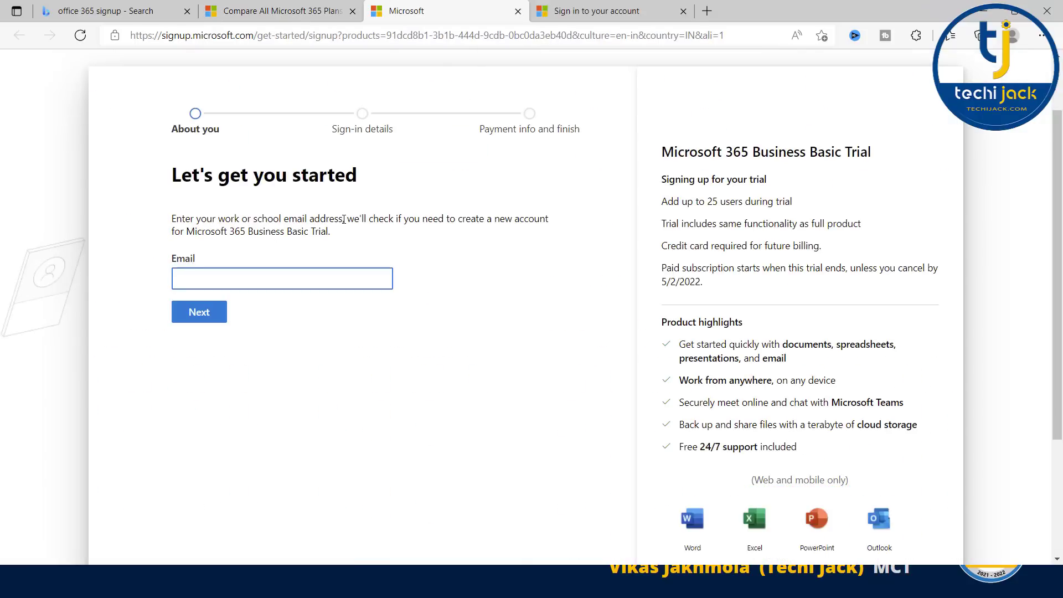
scroll(356, 219, "up", 2)
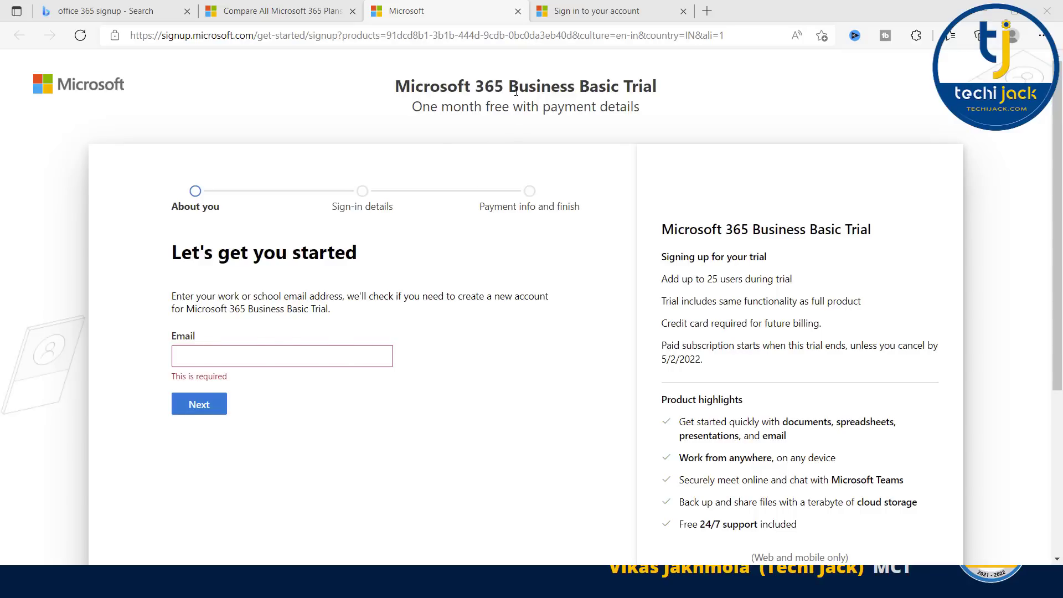
left_click_drag(516, 91, 680, 92)
scroll(663, 201, "down", 2)
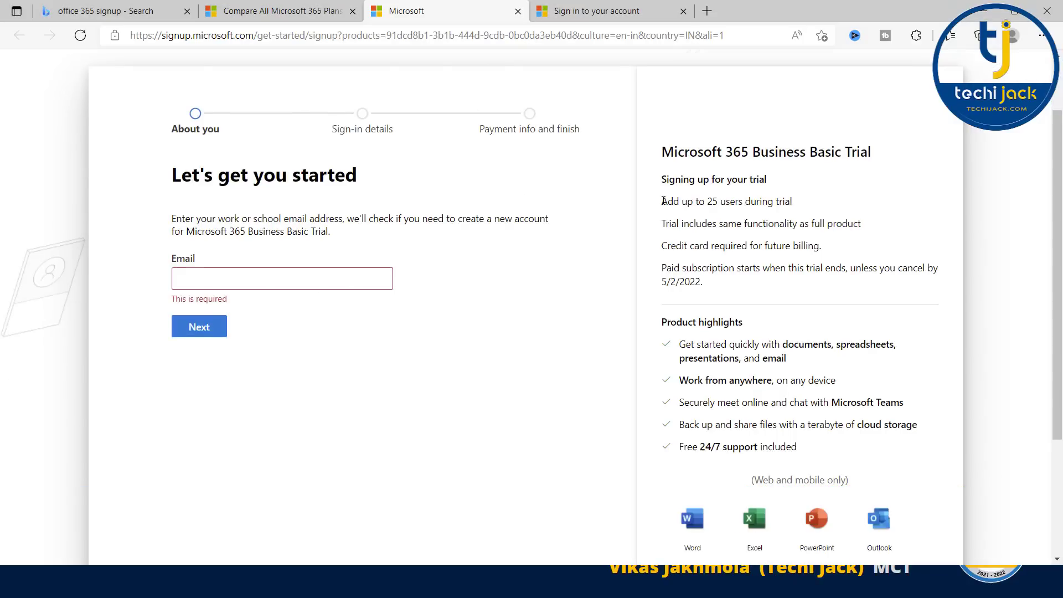
Highlight the 25-user line and the included app list, then go to the account sign-in tab
left_click_drag(663, 201, 795, 206)
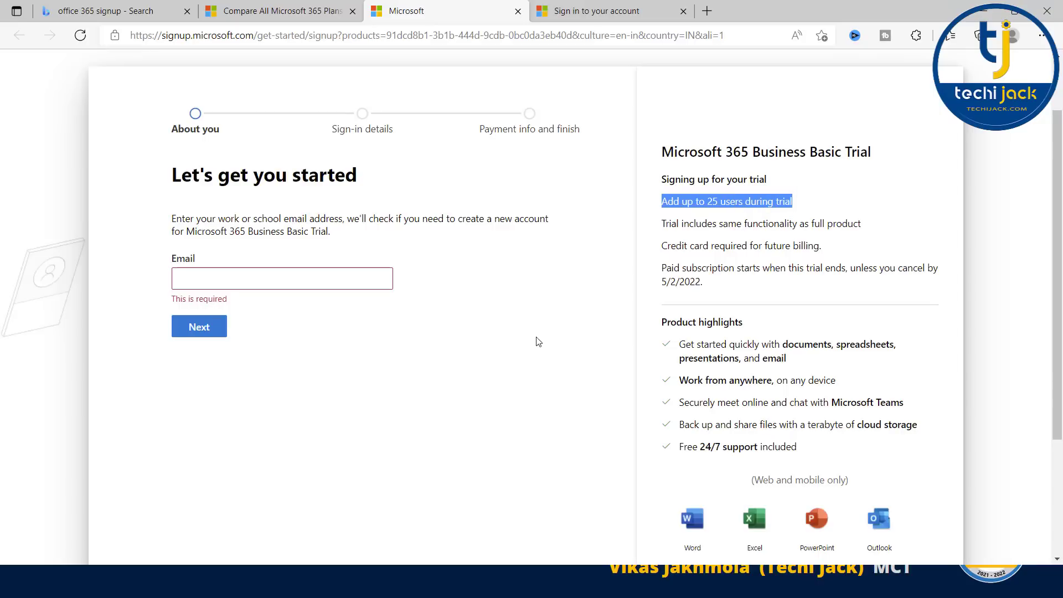
scroll(633, 323, "down", 3)
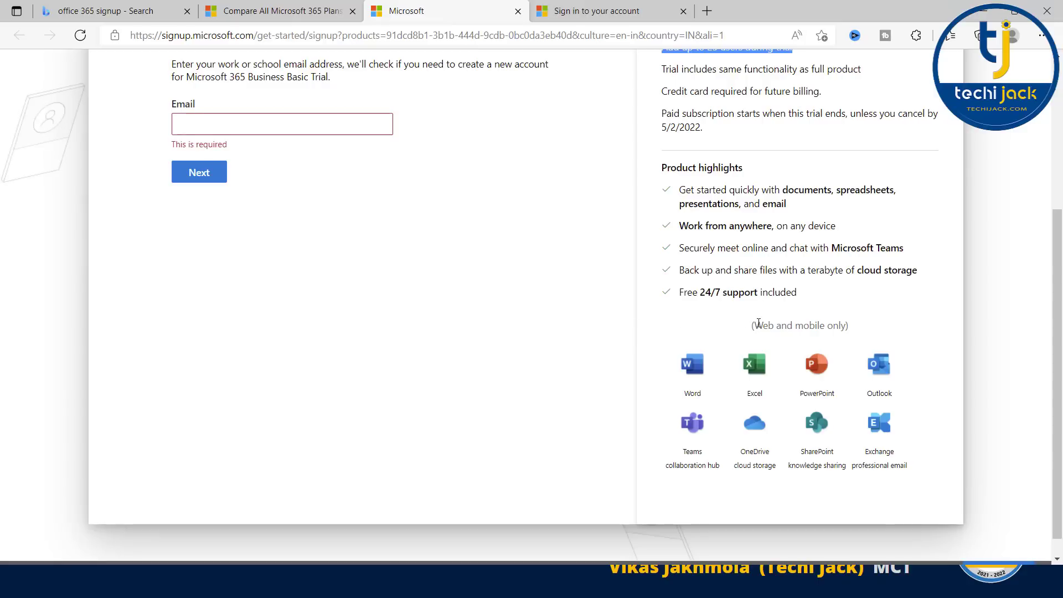
left_click(762, 325)
left_click_drag(892, 431, 653, 356)
left_click(546, 356)
scroll(454, 210, "up", 5)
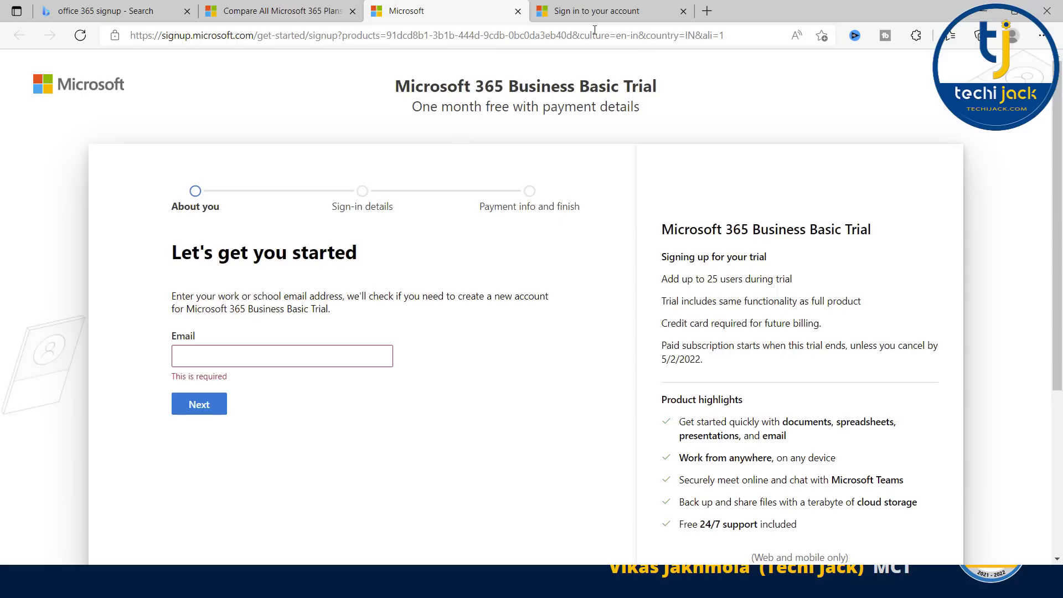
left_click(601, 10)
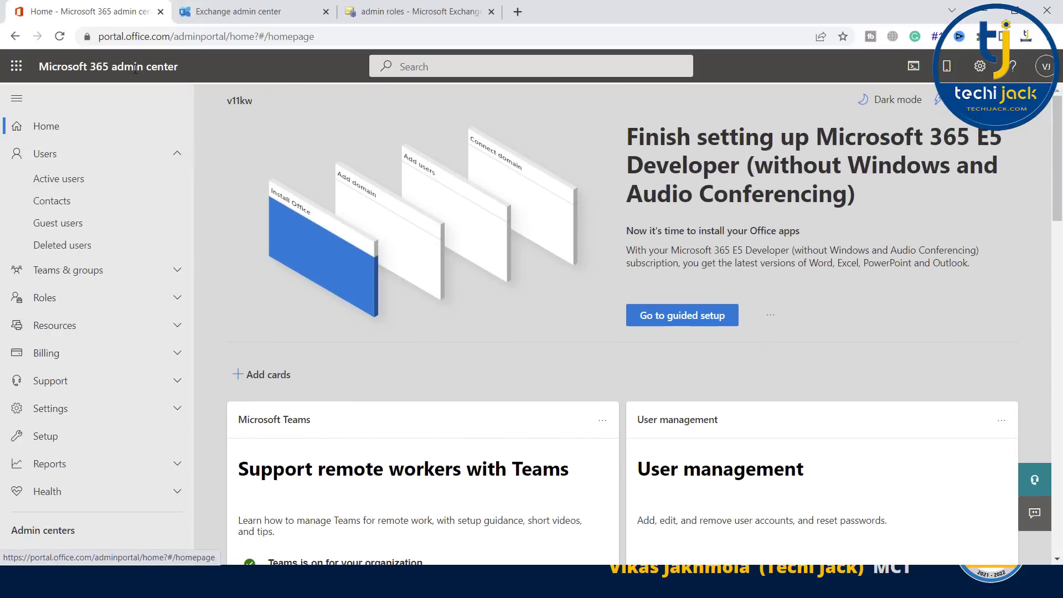
left_click_drag(180, 67, 50, 66)
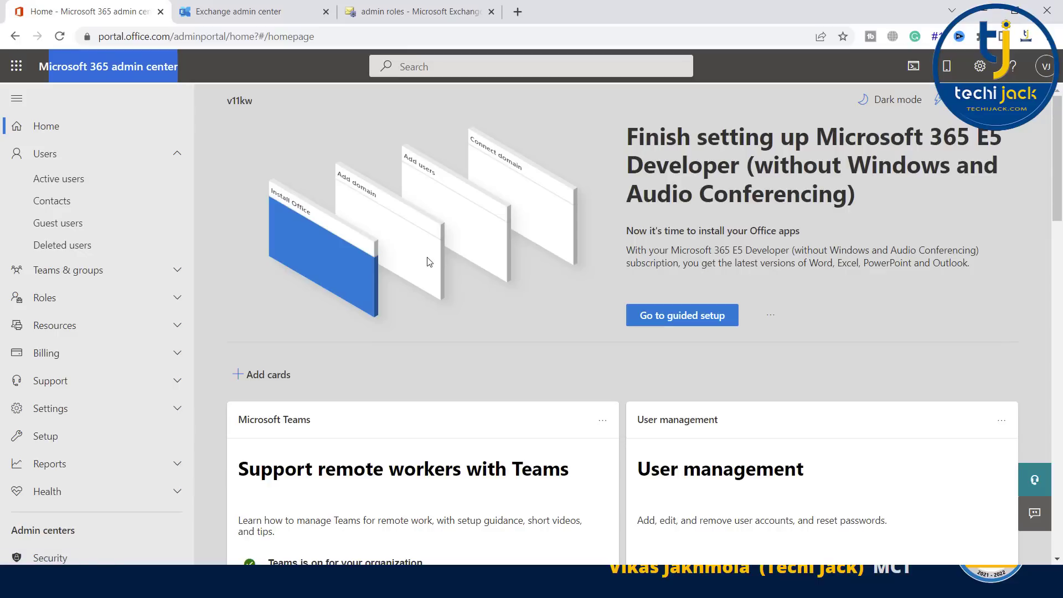
left_click_drag(815, 142, 1003, 145)
left_click(697, 177)
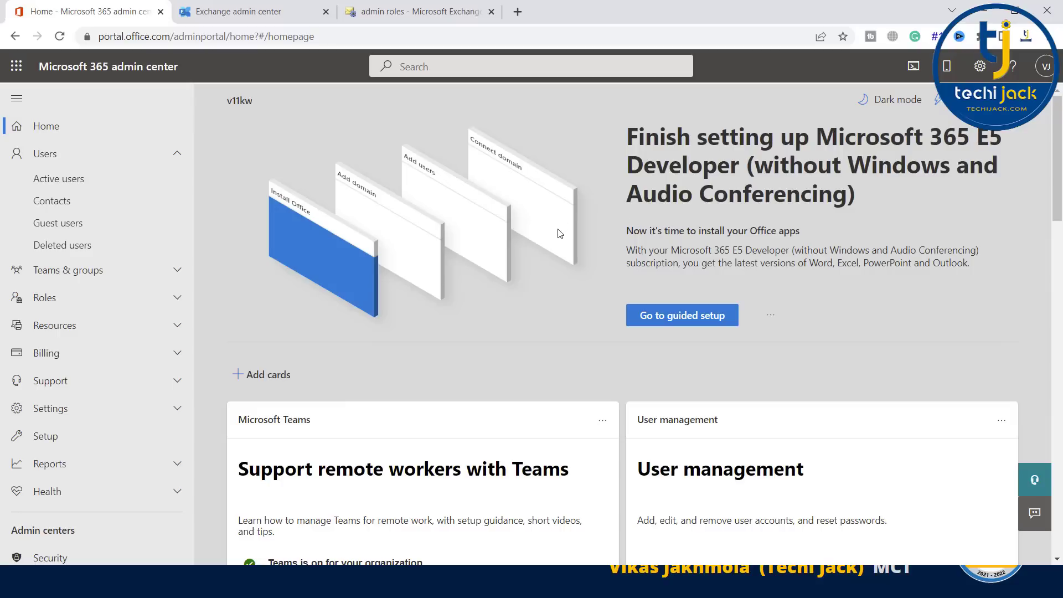
left_click_drag(180, 68, 40, 75)
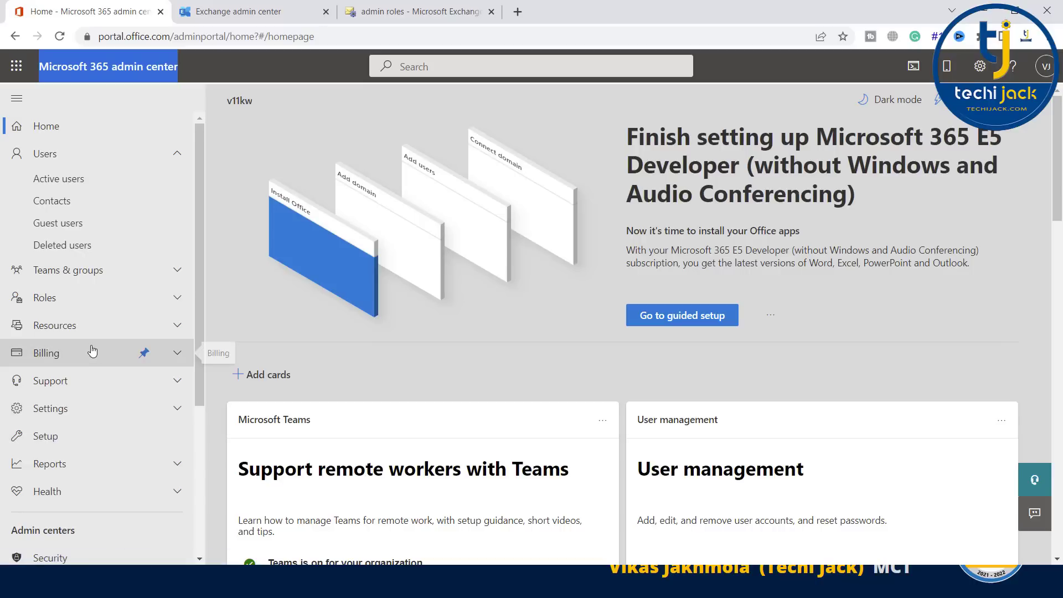
scroll(86, 348, "down", 3)
scroll(86, 348, "down", 1)
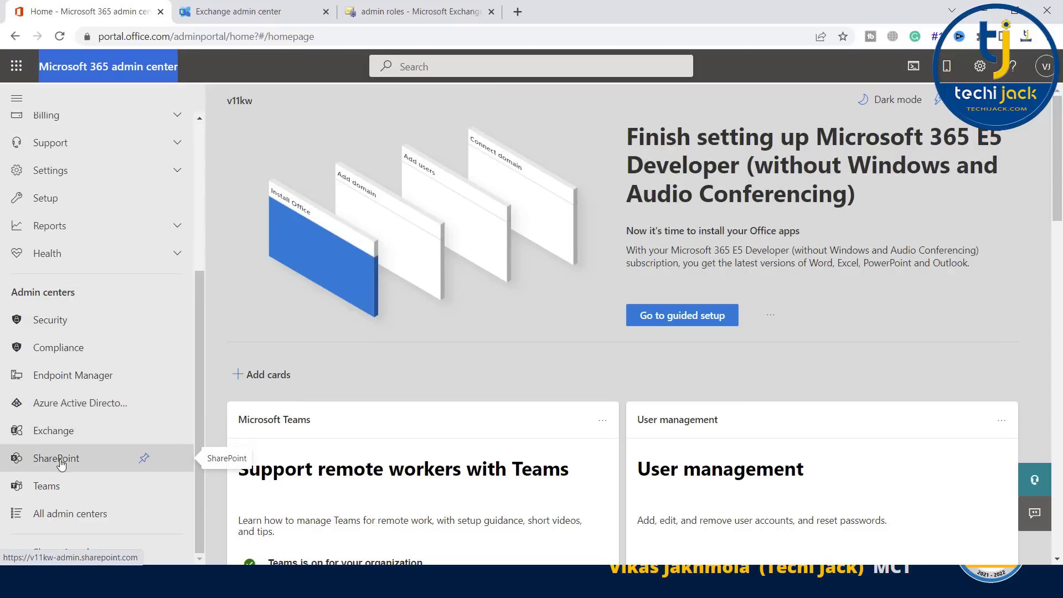
scroll(66, 277, "up", 5)
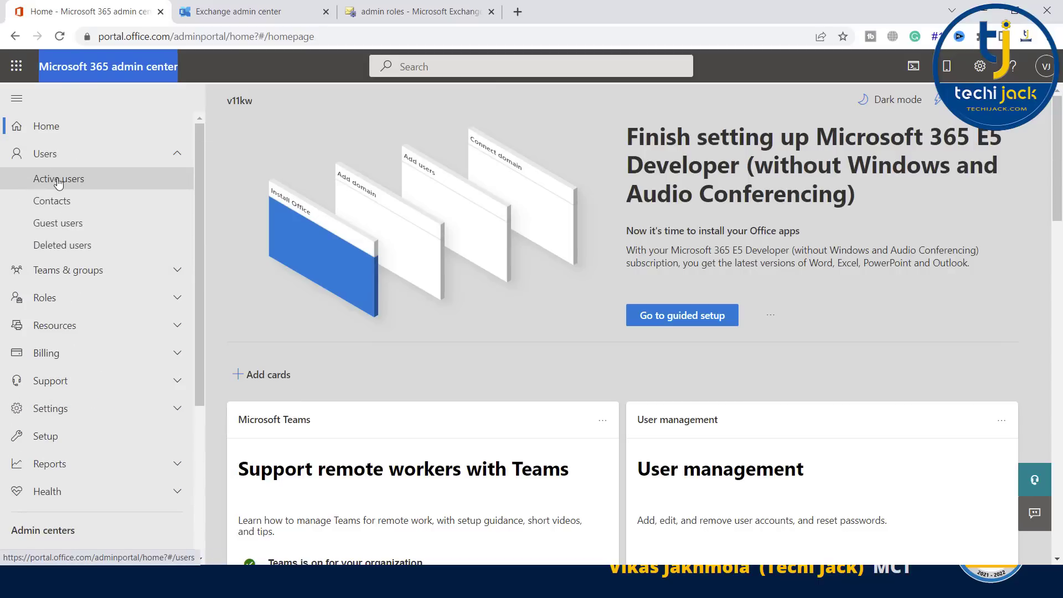
Open Active users, view the existing user's details and username, then close the details panel
left_click(59, 182)
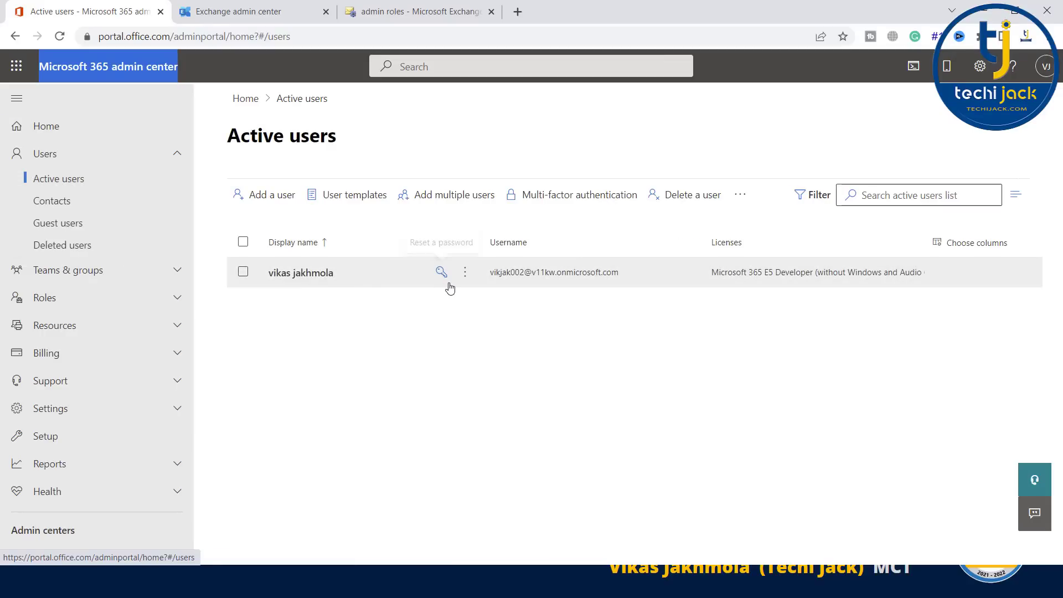
left_click(449, 285)
double_click(816, 305)
left_click_drag(827, 304, 674, 304)
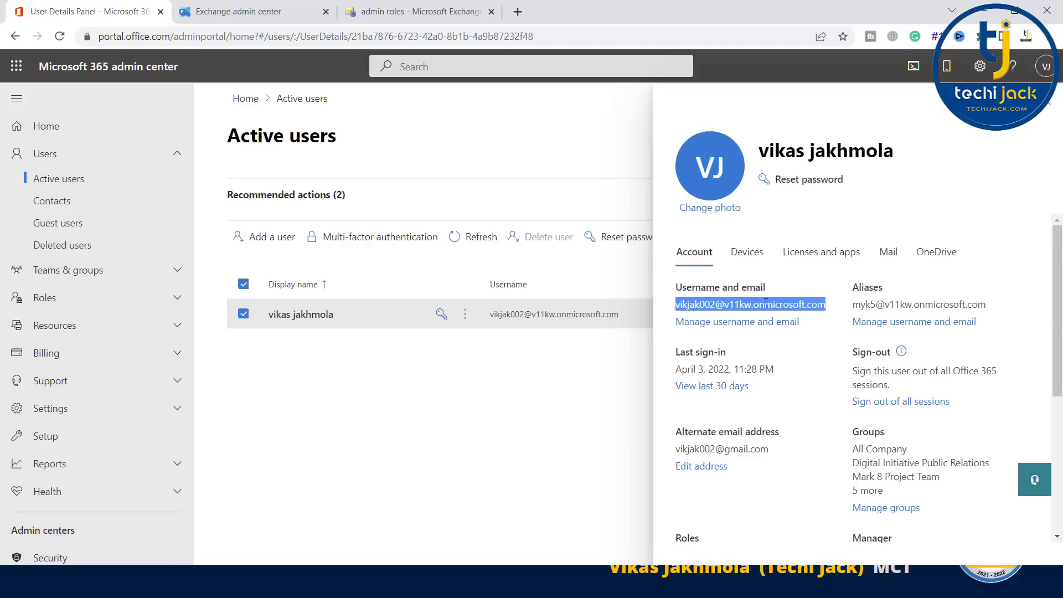
left_click(766, 304)
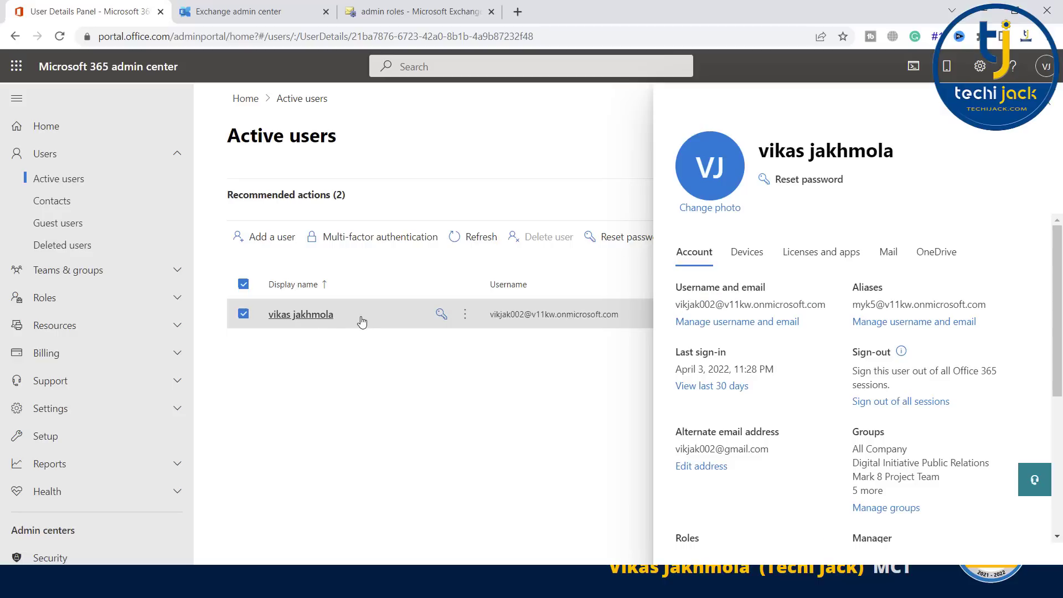
key("Escape")
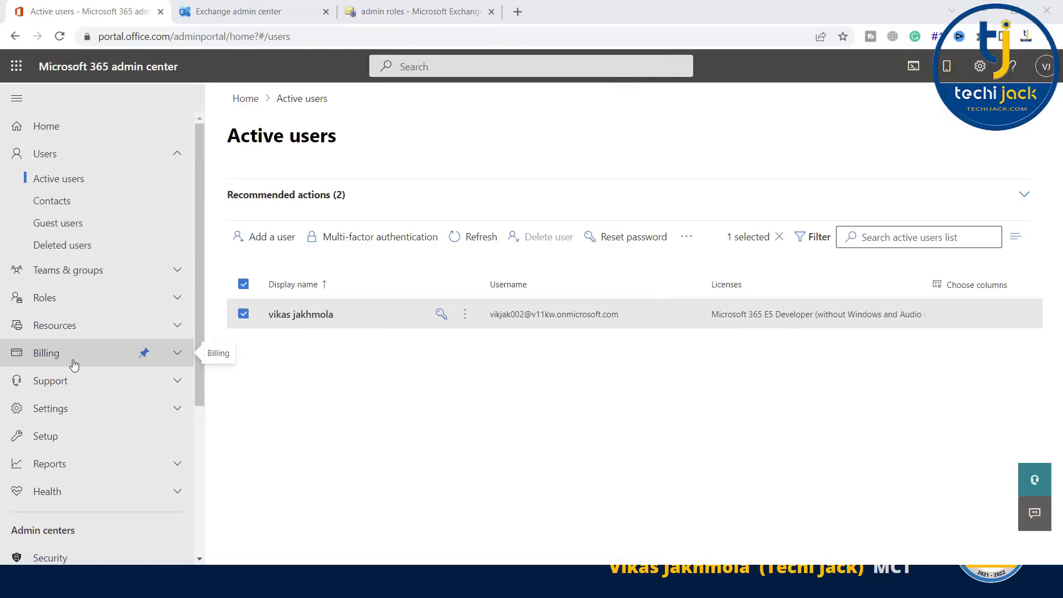
scroll(73, 364, "down", 2)
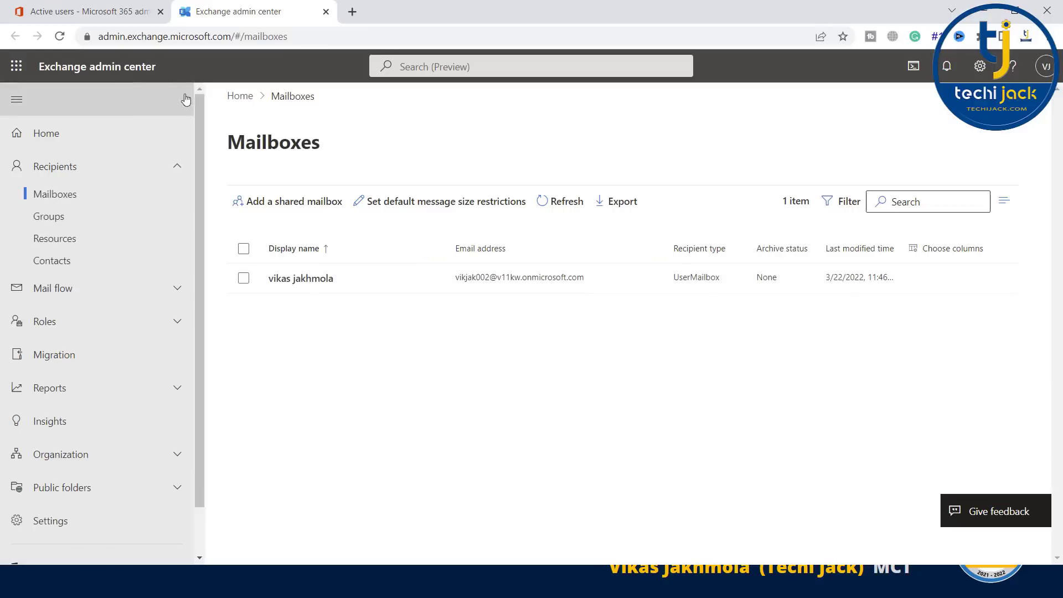
Highlight the Exchange admin center title and switch between the Active users and Exchange mailboxes tabs
mouse_move(169, 72)
left_mouse_down()
mouse_move(145, 51)
mouse_move(206, 65)
left_mouse_up()
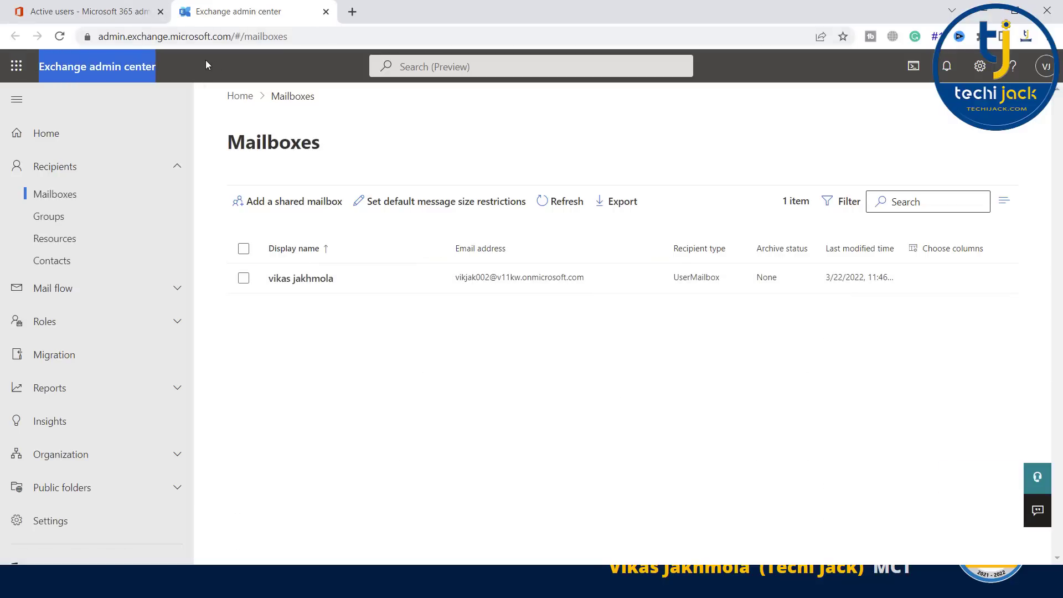
left_click(88, 12)
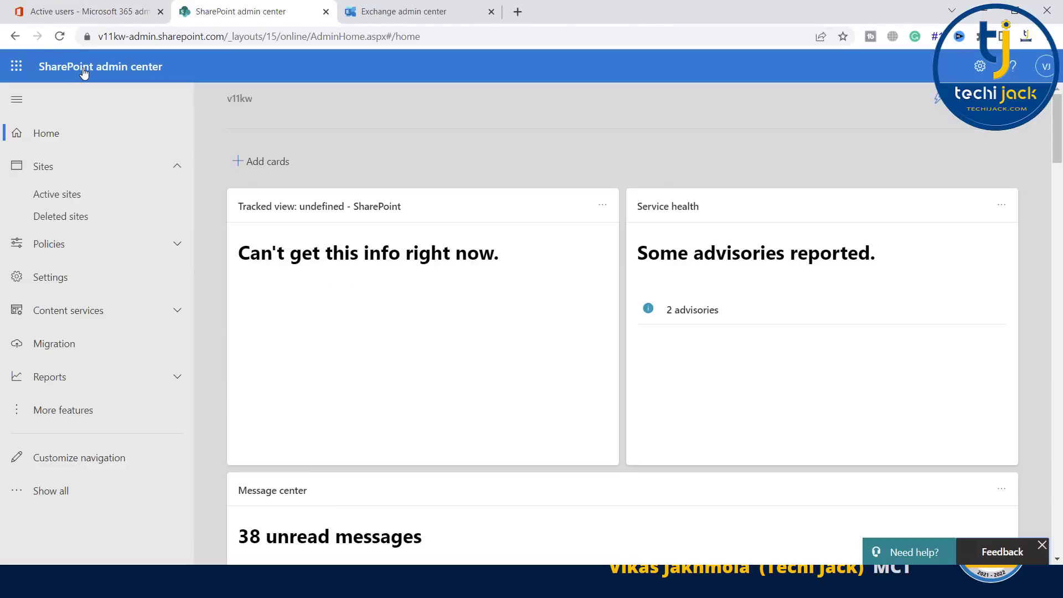
left_click(429, 12)
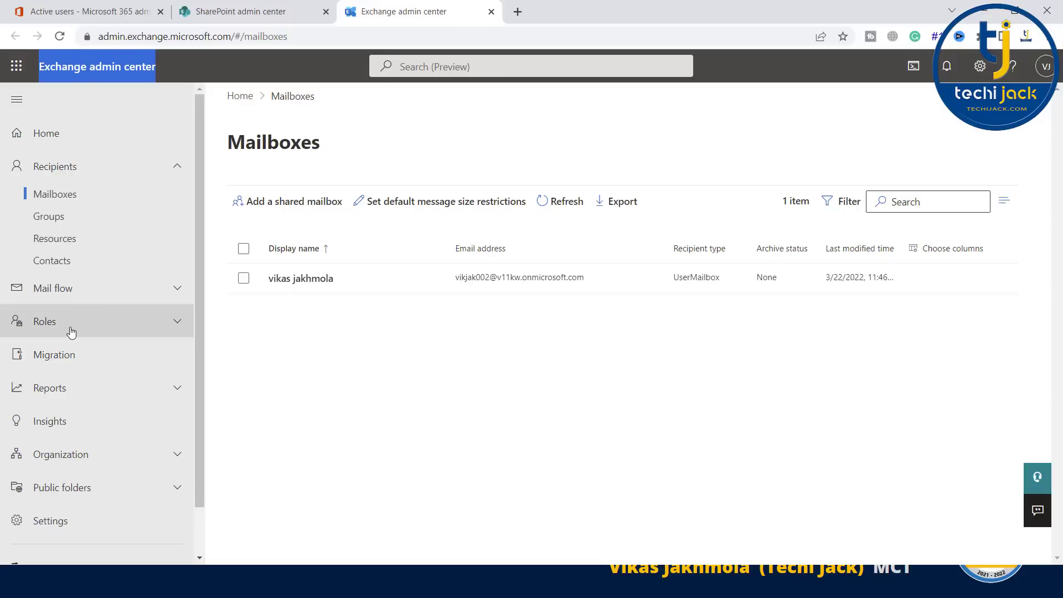
scroll(71, 331, "down", 2)
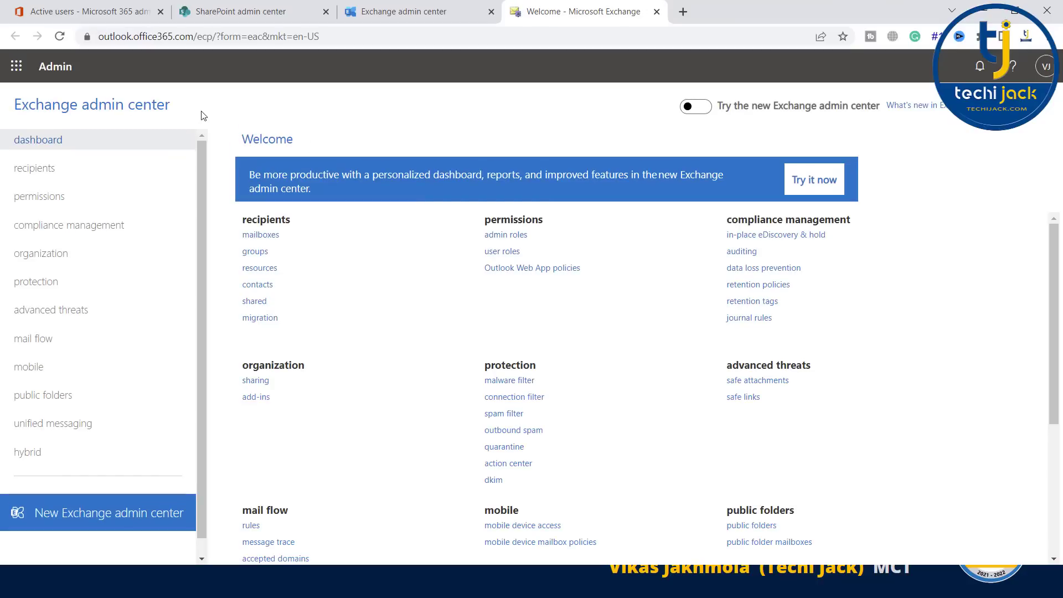
In classic recipients, check the user mailbox's usage, cancel, and return to the new Mailboxes page
left_click(38, 168)
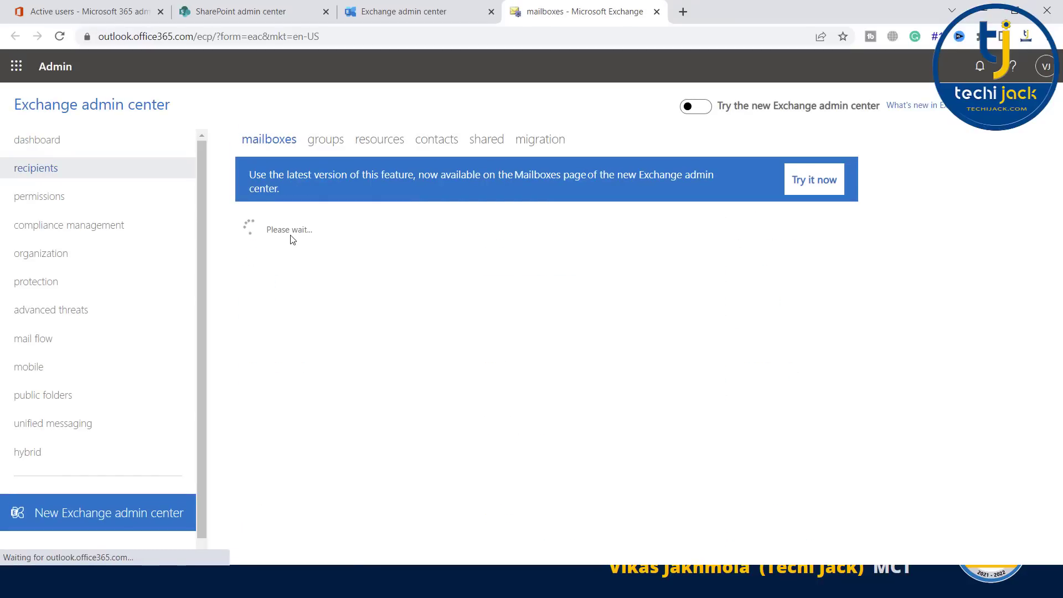
double_click(332, 270)
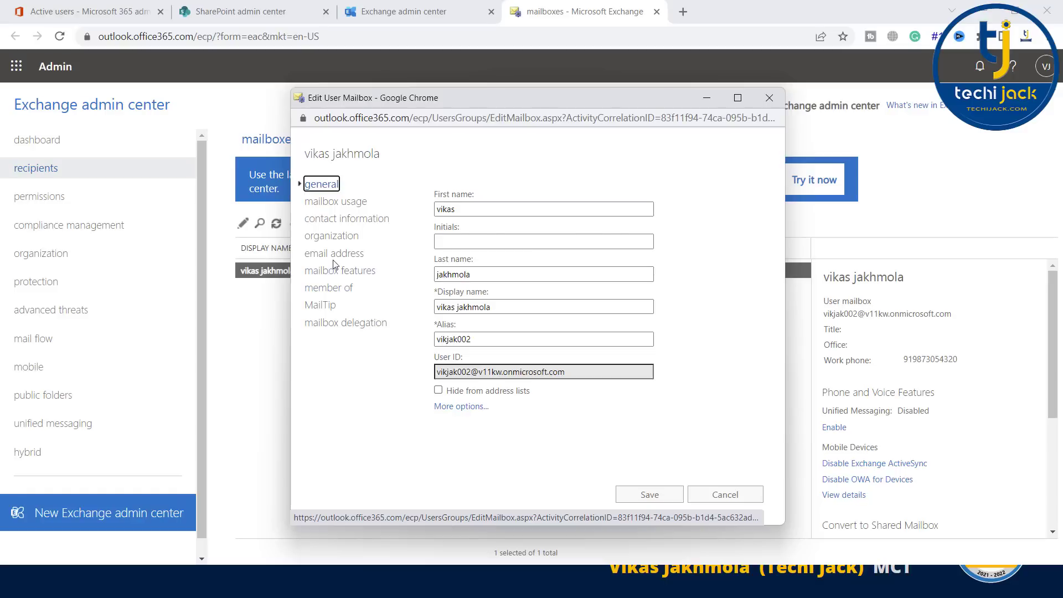
left_click(331, 203)
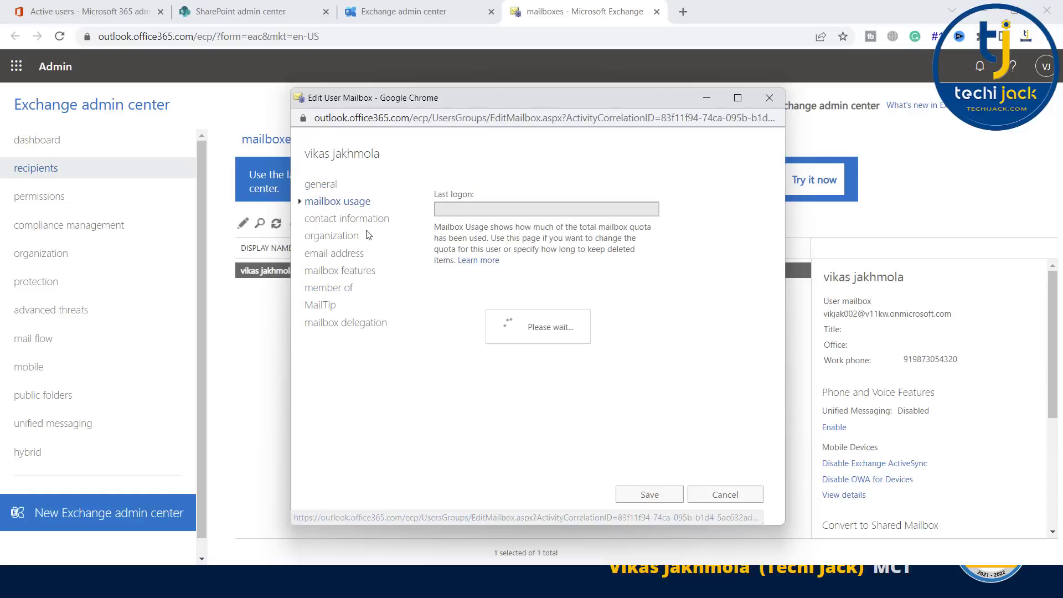
left_click(707, 495)
left_click(426, 16)
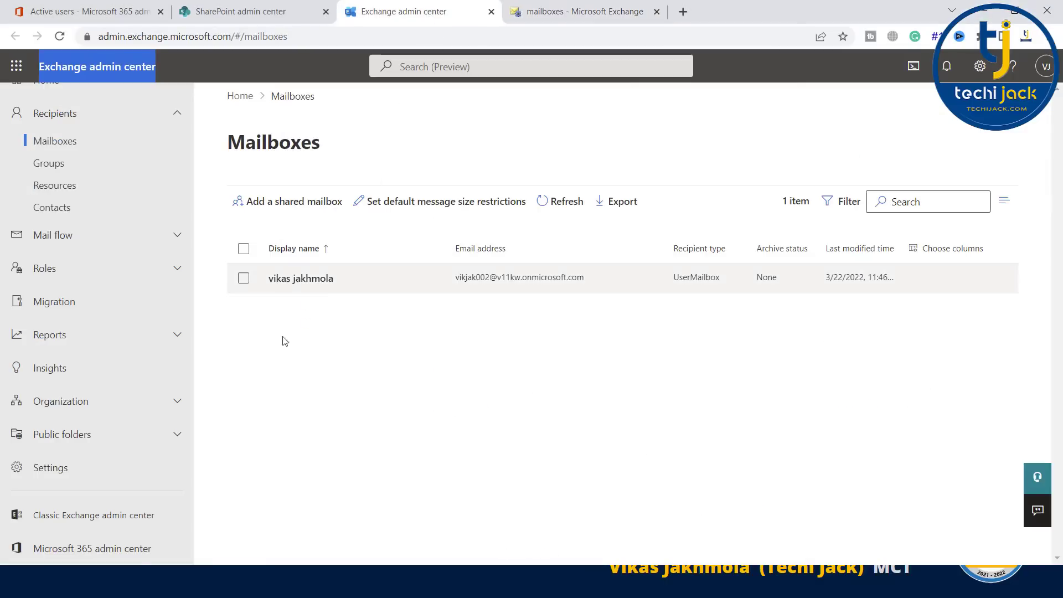
Open Recipients > Groups and expand the Mail flow and Roles sidebar sections
scroll(80, 221, "up", 1)
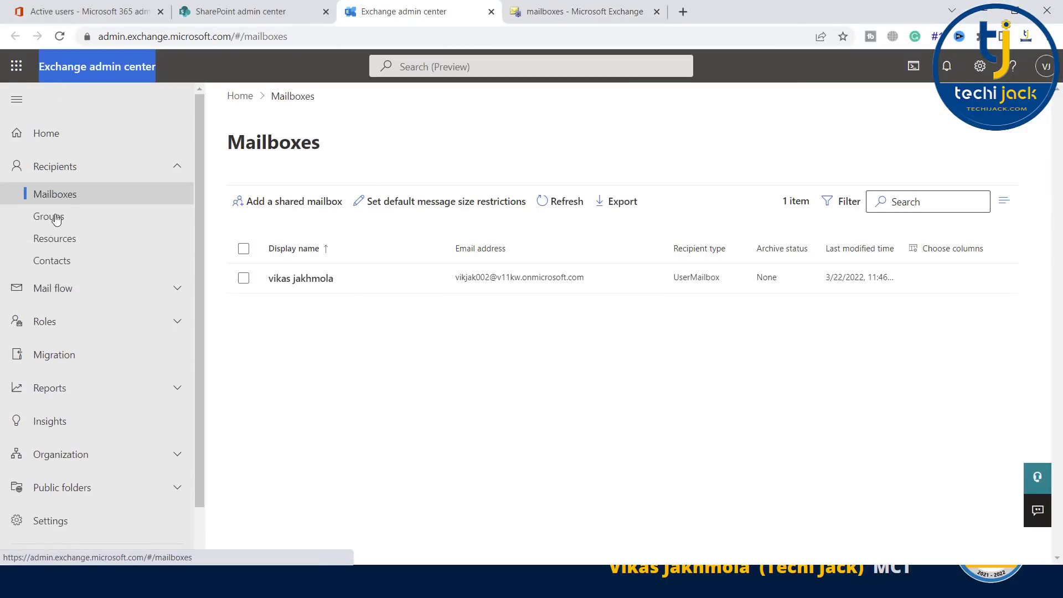
left_click(54, 219)
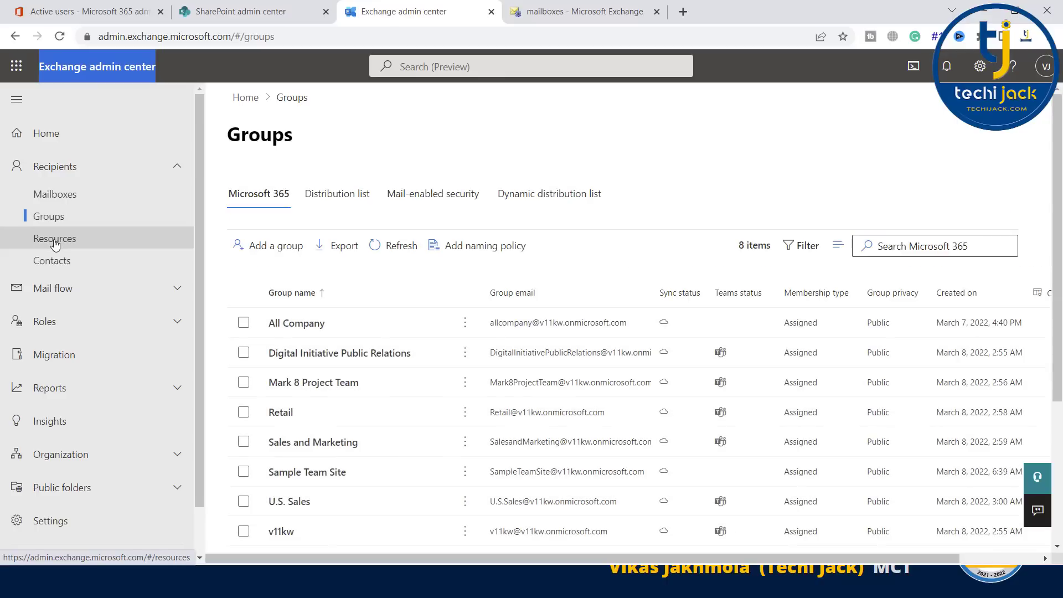
left_click(62, 288)
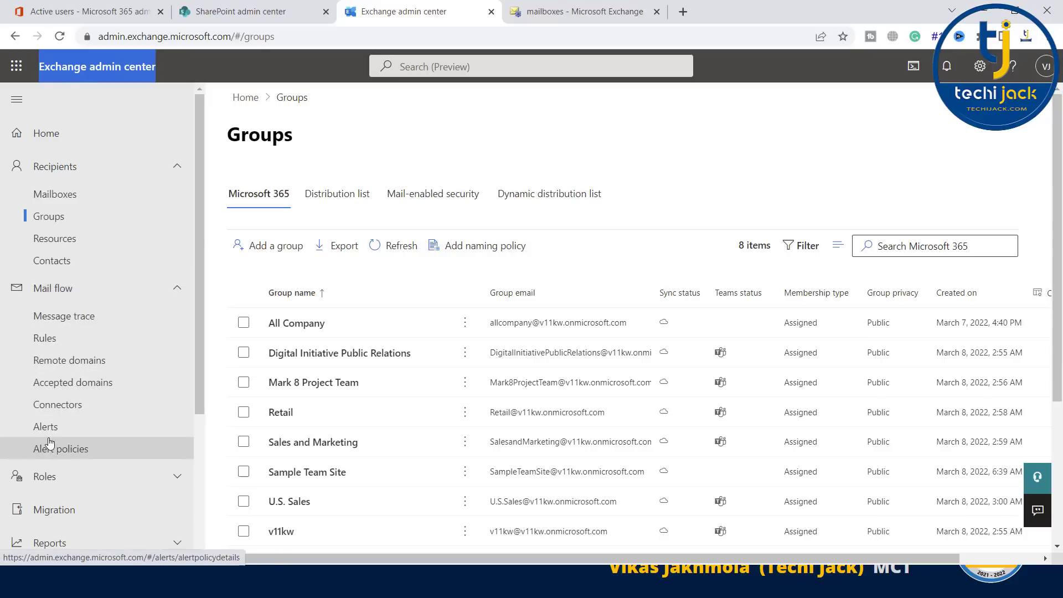
left_click(50, 476)
scroll(105, 432, "down", 5)
scroll(114, 417, "up", 5)
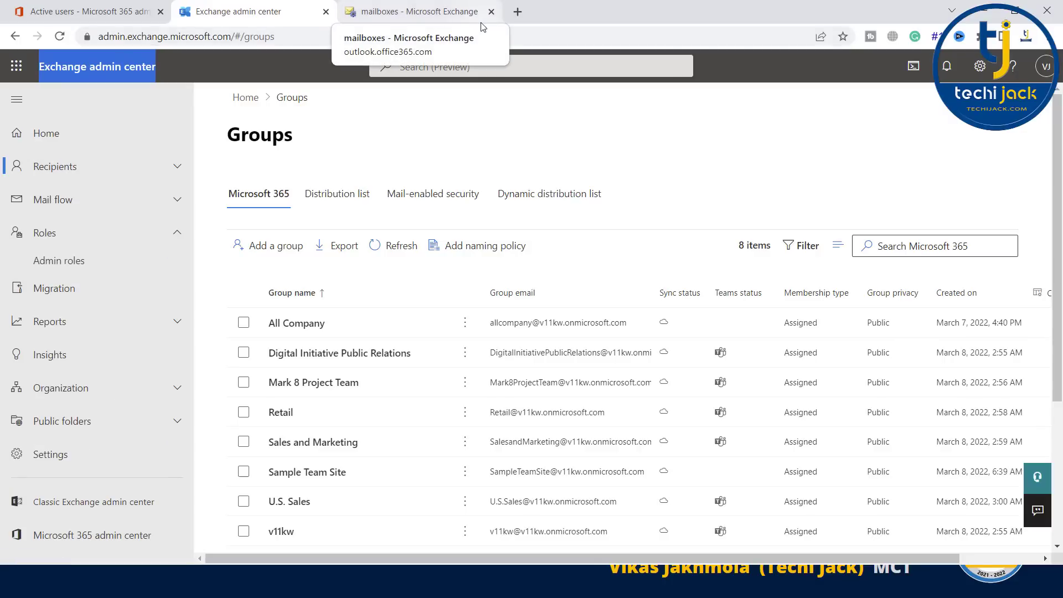
Close the classic mailboxes tab and start adding a user from Active users
left_click(491, 12)
left_click(25, 11)
scroll(158, 291, "up", 3)
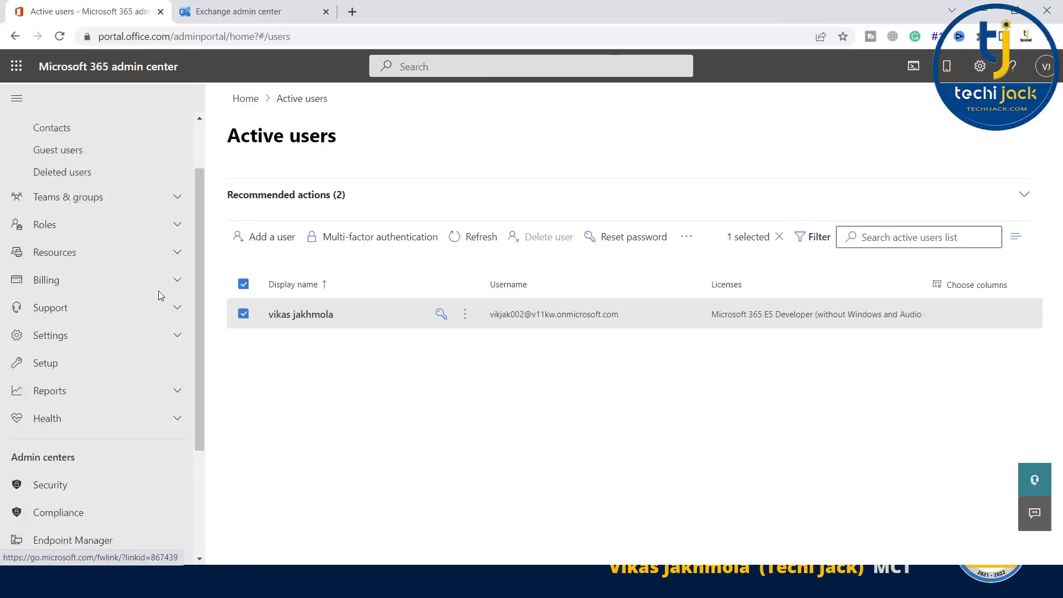
scroll(158, 290, "up", 2)
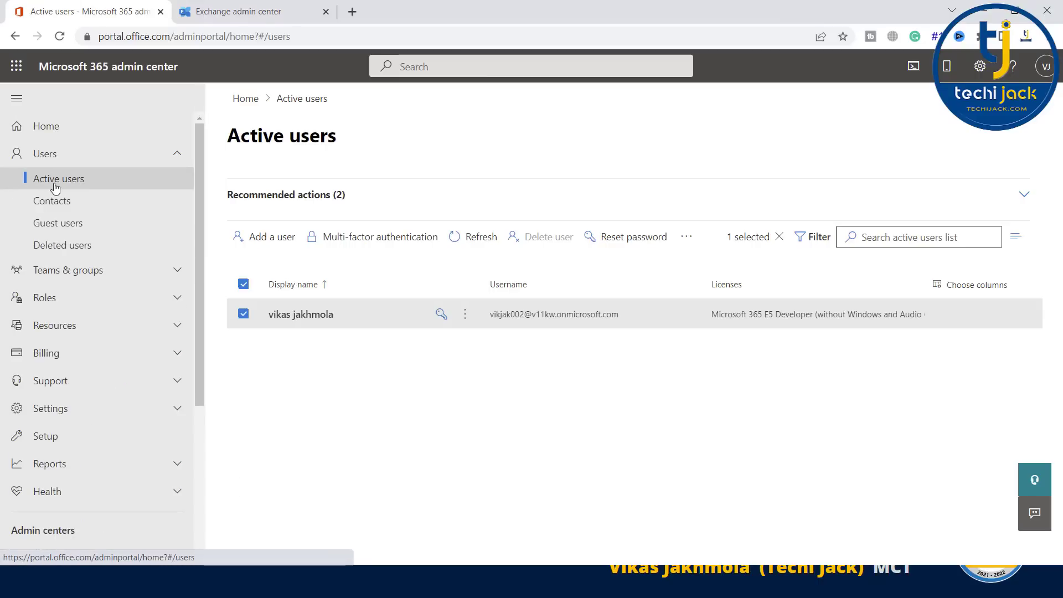
left_click(268, 241)
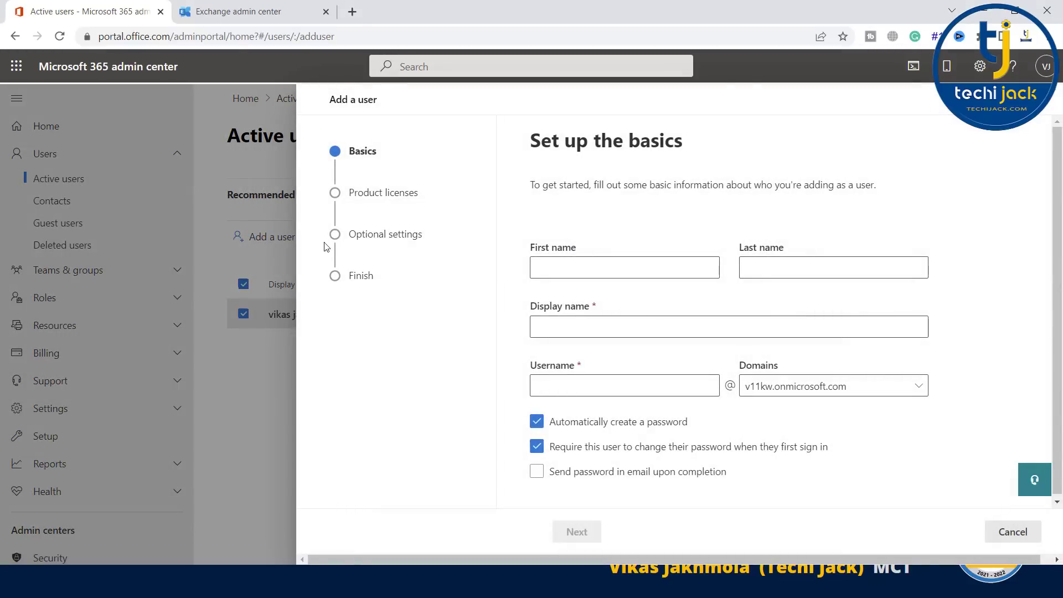
left_click(564, 269)
key("Tab")
key("Tab")
key("Tab")
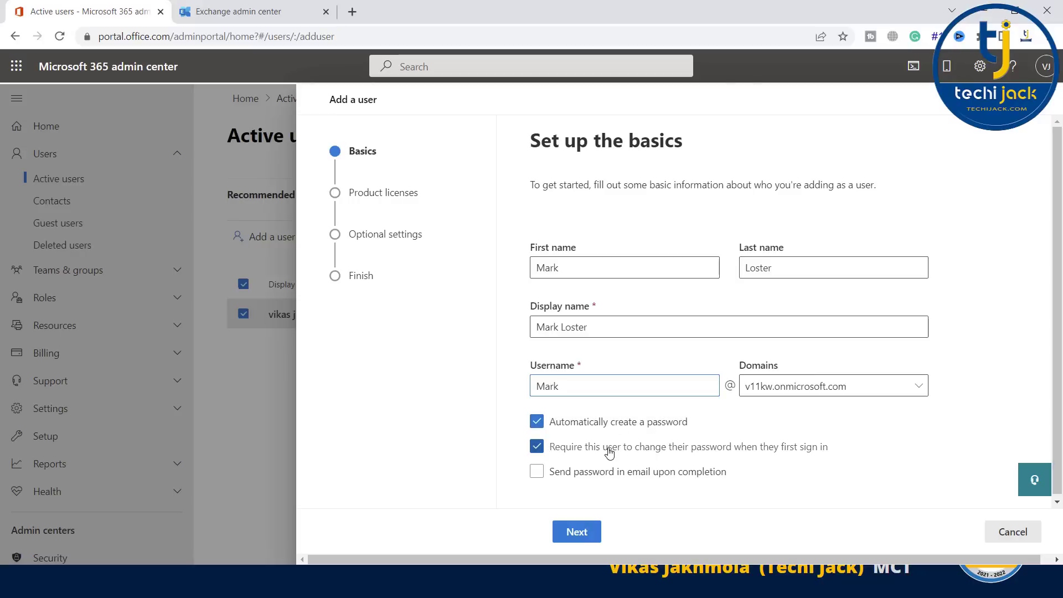
left_click(534, 449)
left_click(534, 451)
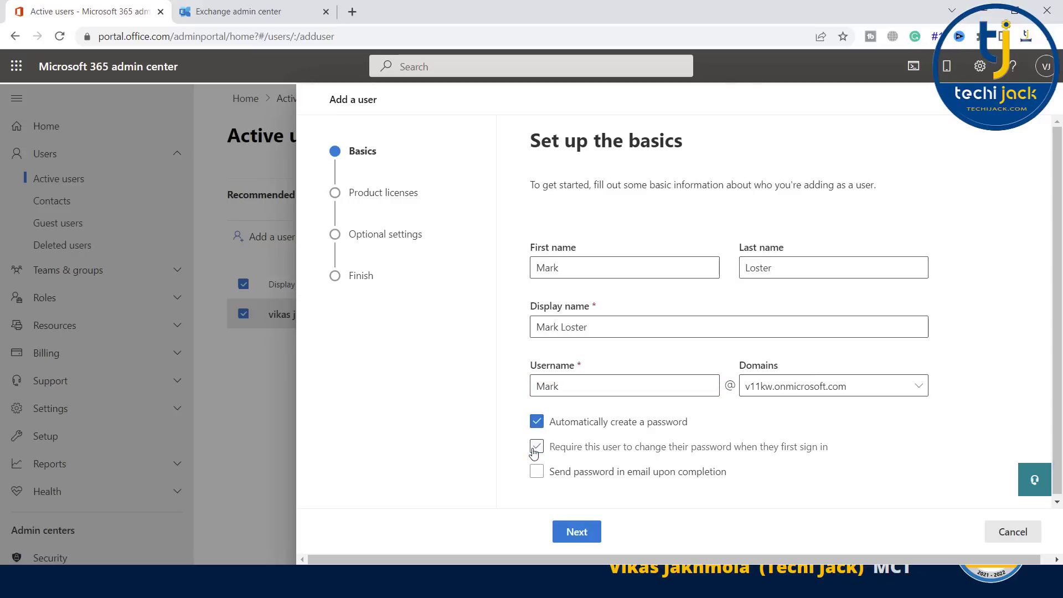
Keep Singapore as the location and assign the Microsoft 365 E5 Developer license
left_click(577, 532)
left_click(649, 271)
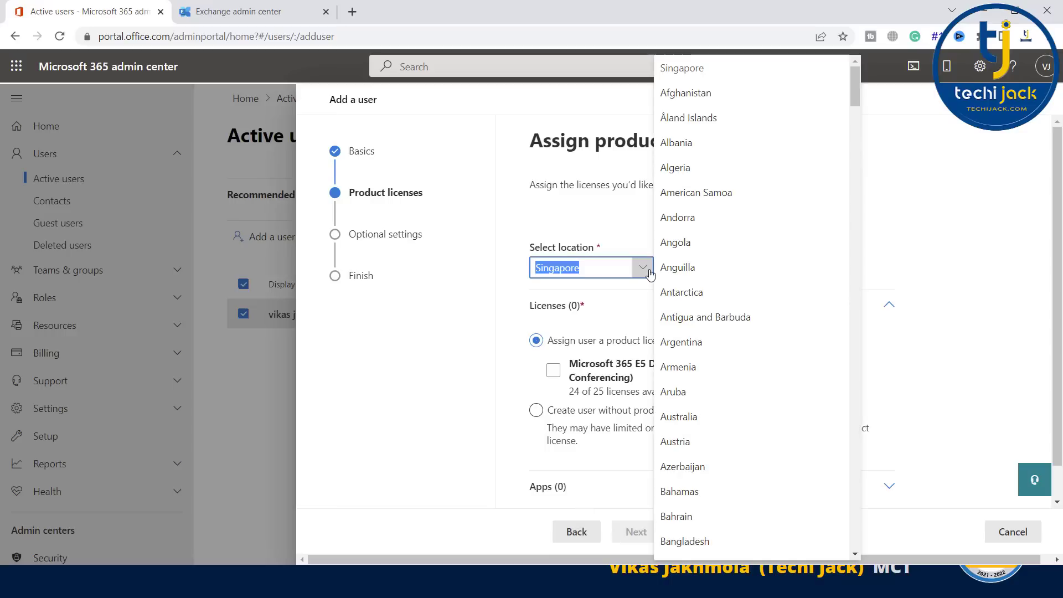
scroll(733, 296, "down", 15)
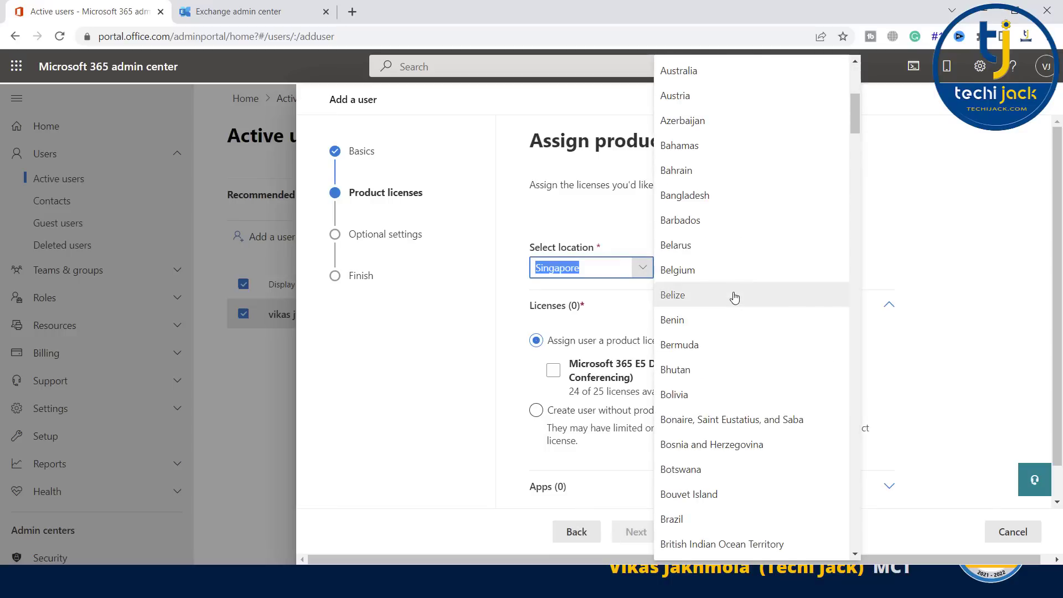
left_click(428, 344)
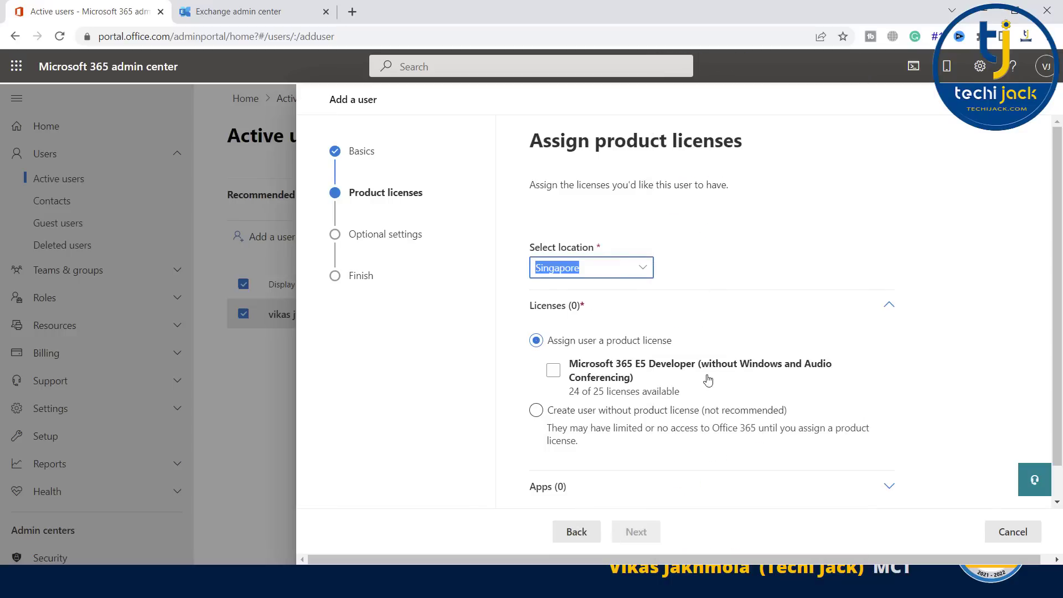
scroll(537, 458, "down", 2)
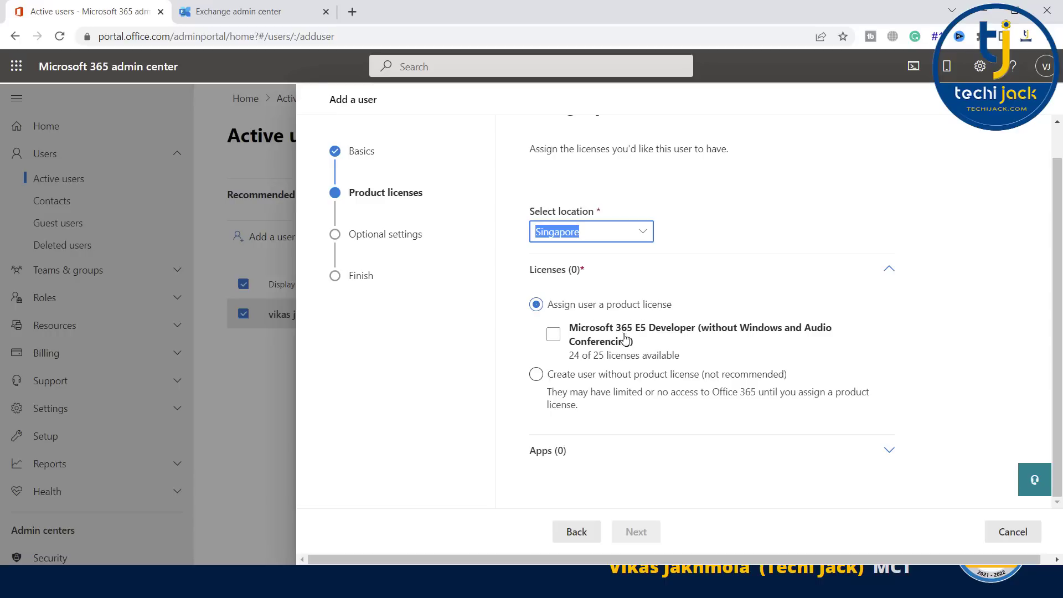
left_click(553, 335)
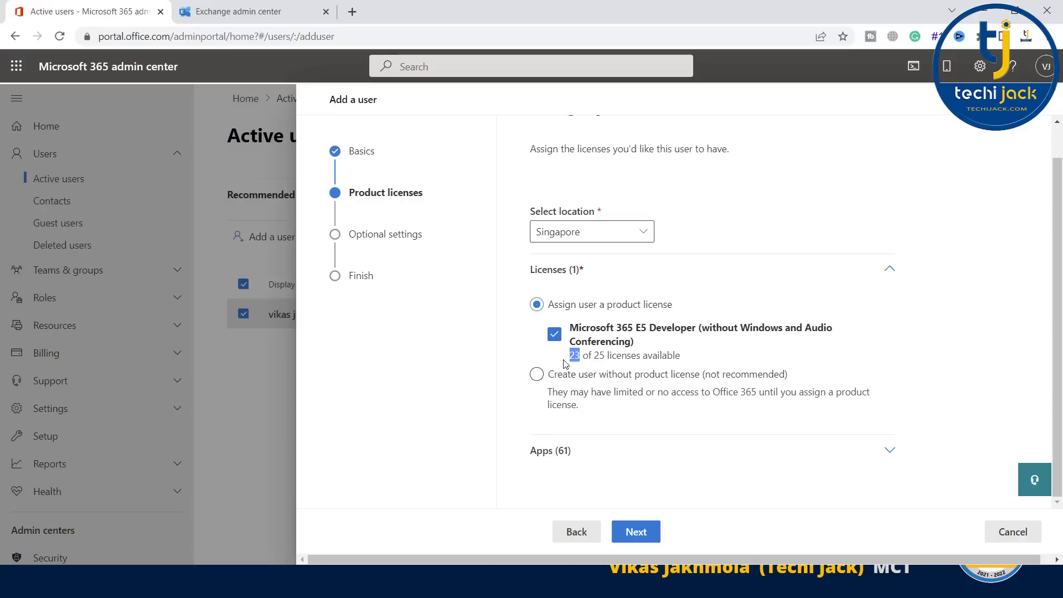
Expand the license's apps list and clear all included apps
left_click(887, 450)
scroll(653, 377, "down", 5)
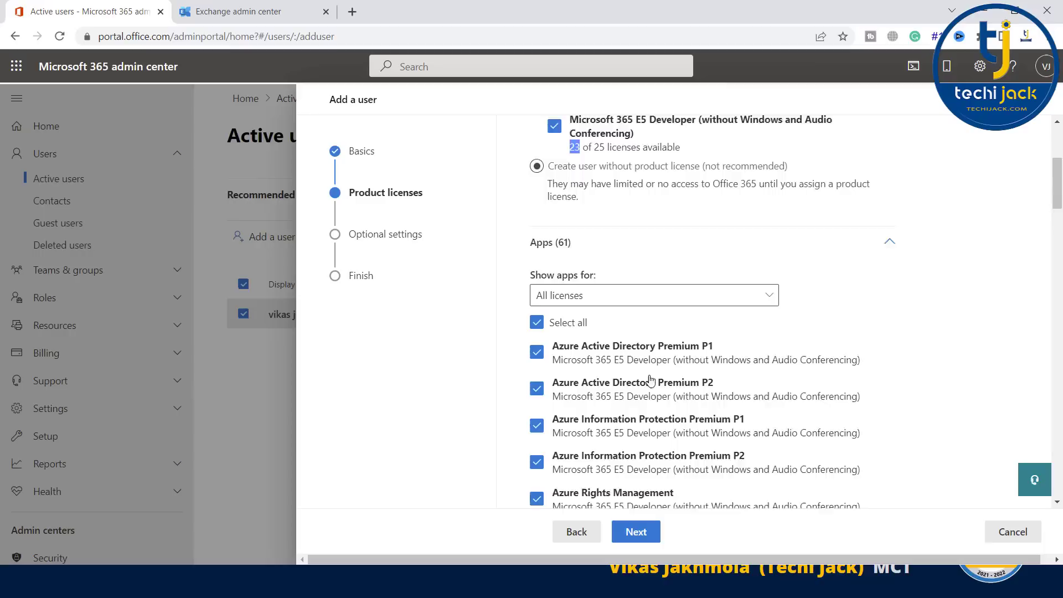
scroll(651, 380, "down", 12)
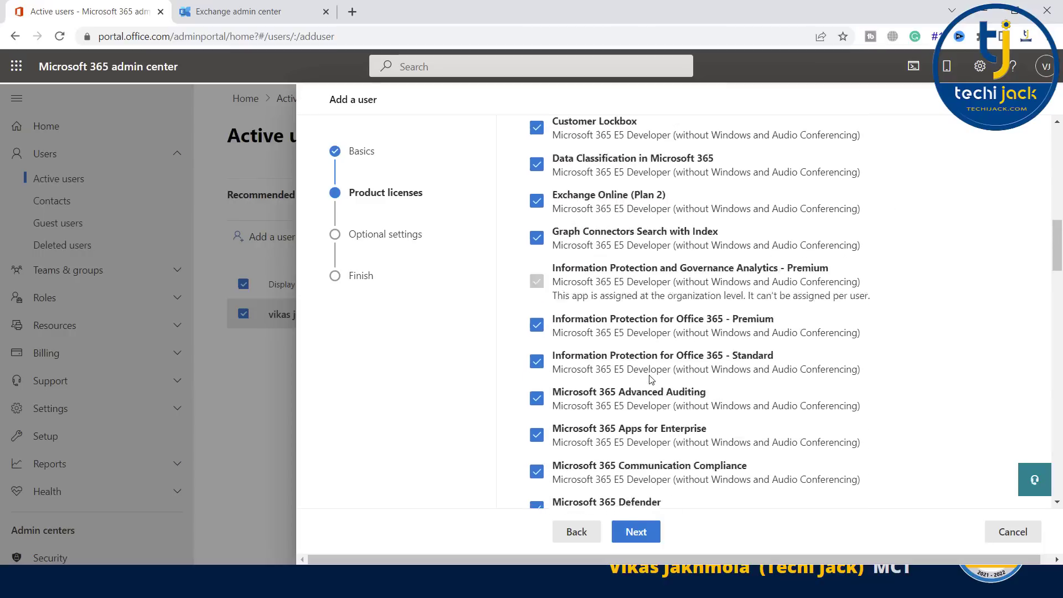
scroll(651, 380, "down", 9)
scroll(651, 379, "up", 11)
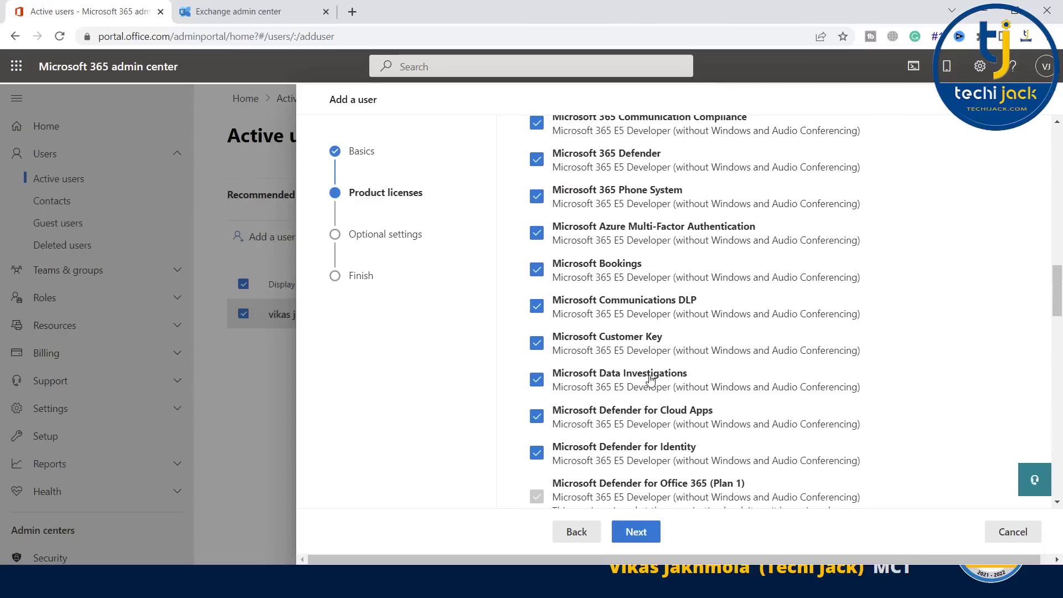
scroll(651, 380, "up", 12)
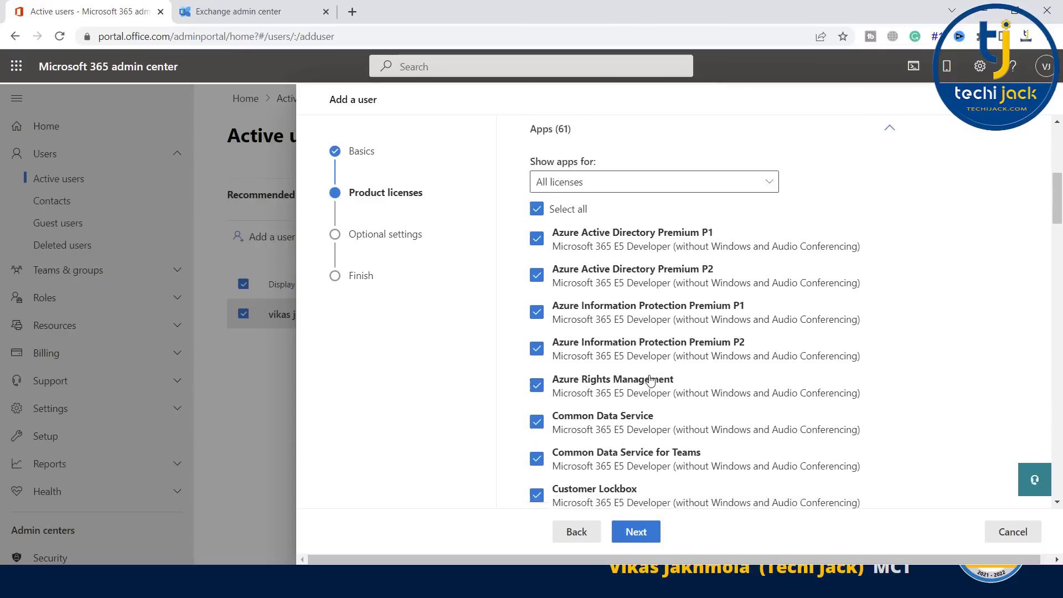
scroll(634, 369, "down", 5)
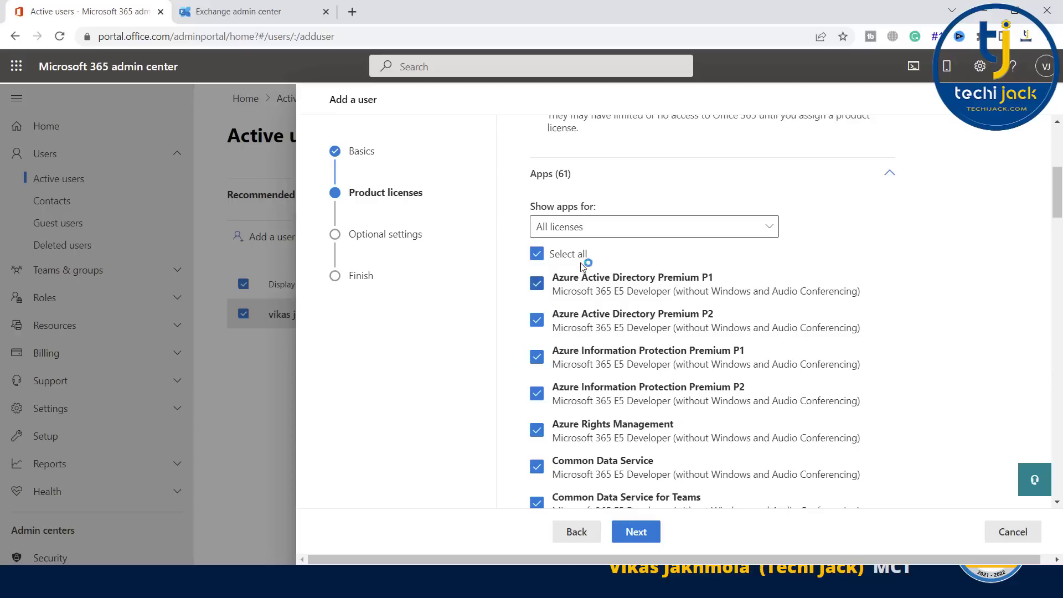
left_click(535, 253)
Enable only Exchange Online (Plan 2) and Microsoft Teams
scroll(664, 386, "down", 5)
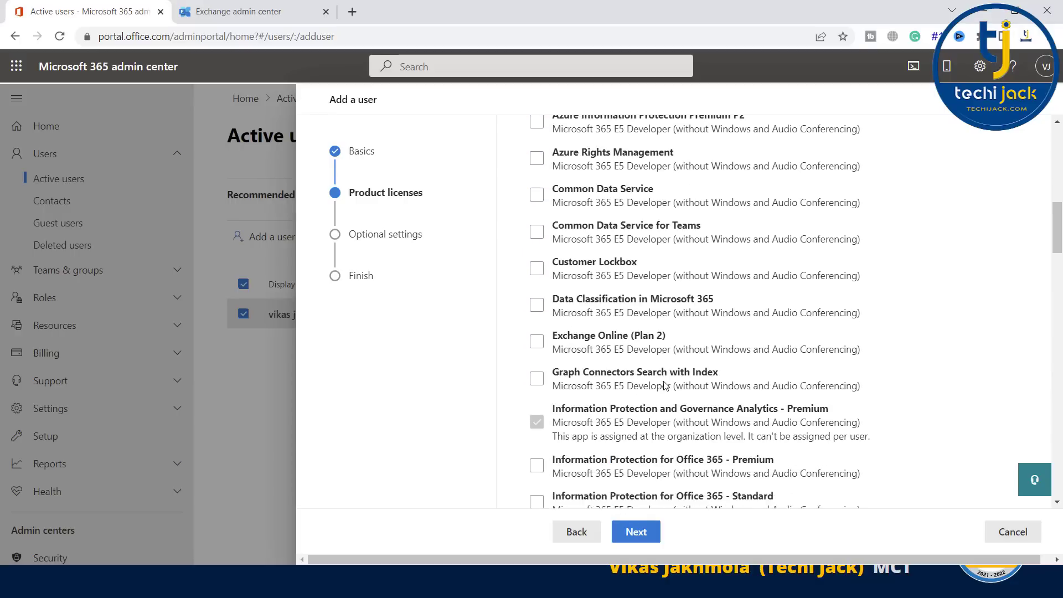
left_click(539, 339)
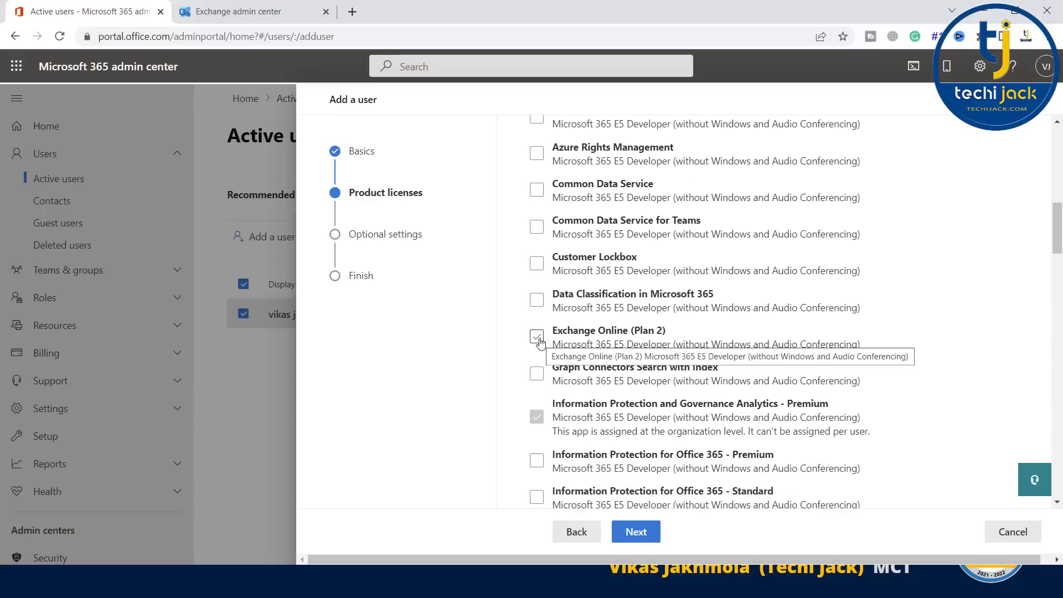
left_click(539, 339)
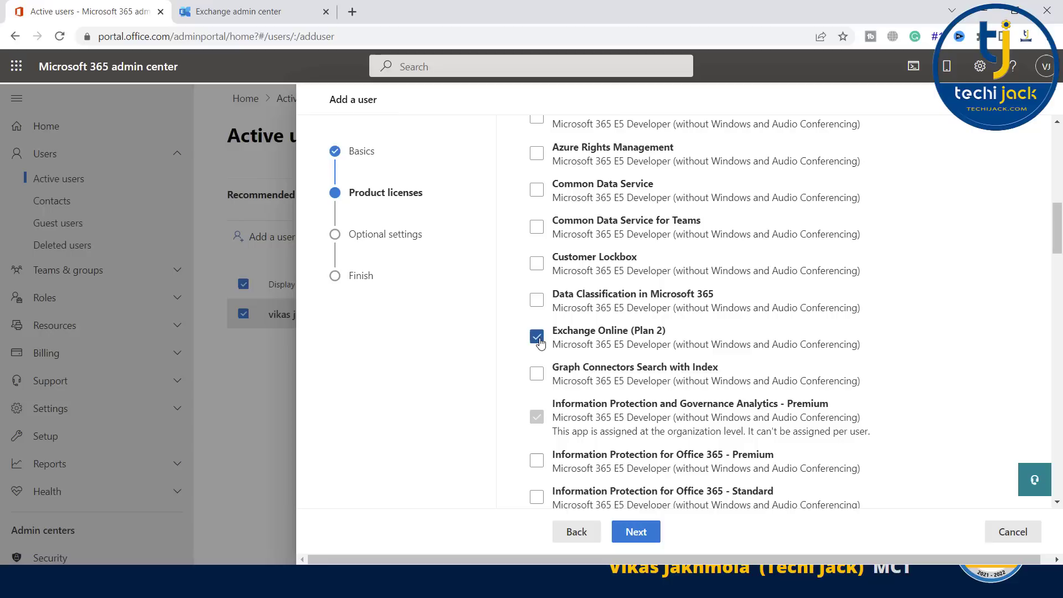
scroll(622, 341, "down", 20)
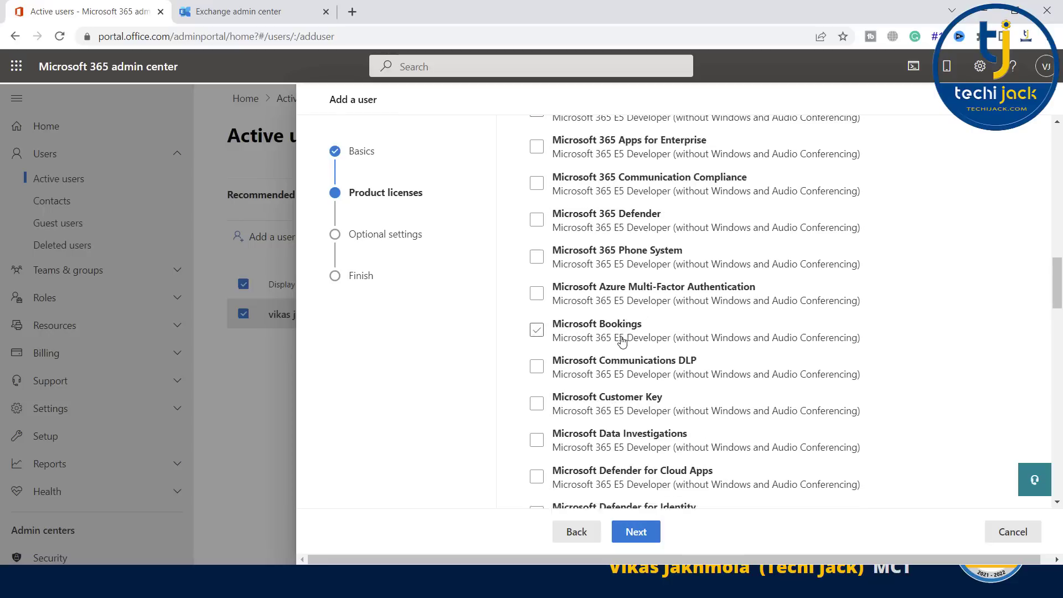
left_click(536, 200)
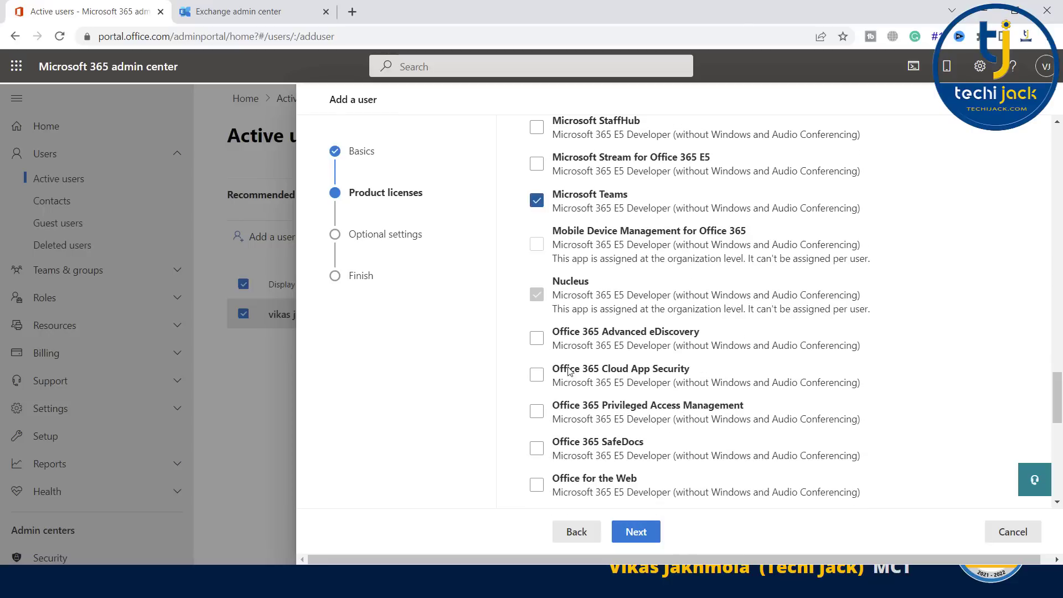
left_click(632, 535)
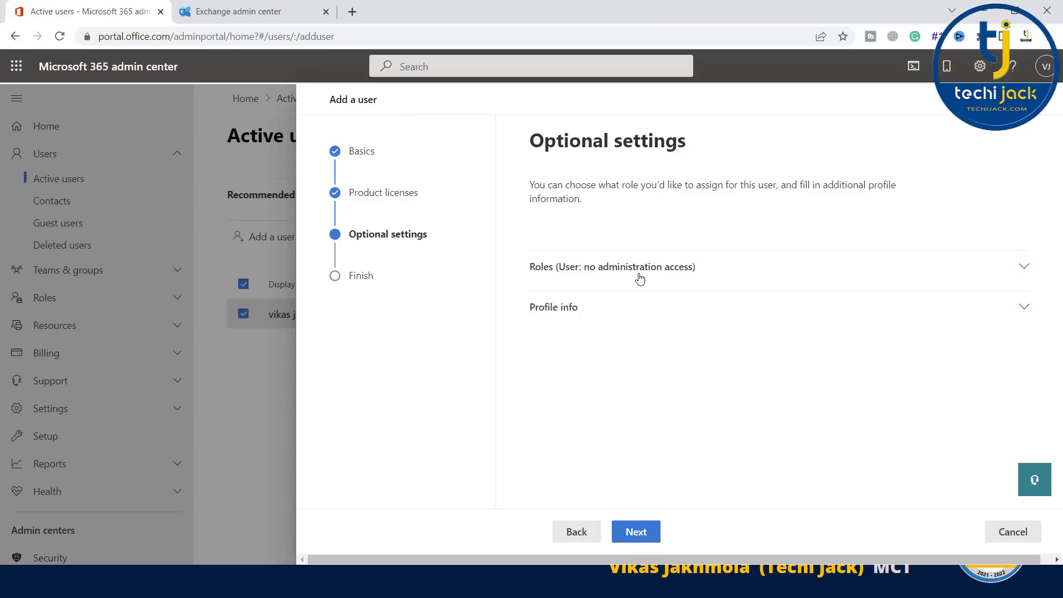
left_click(790, 274)
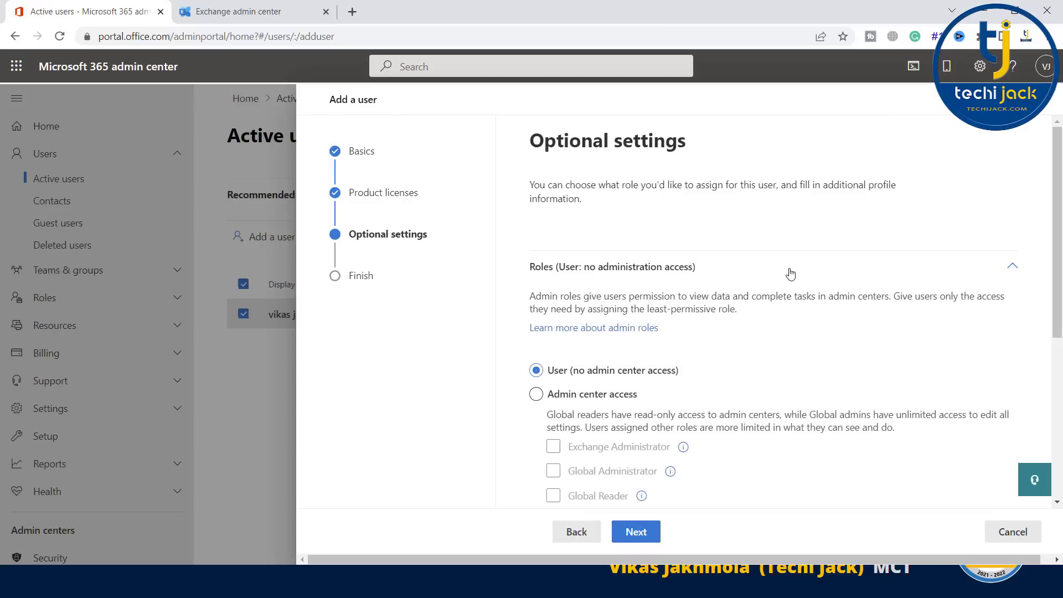
left_click(790, 274)
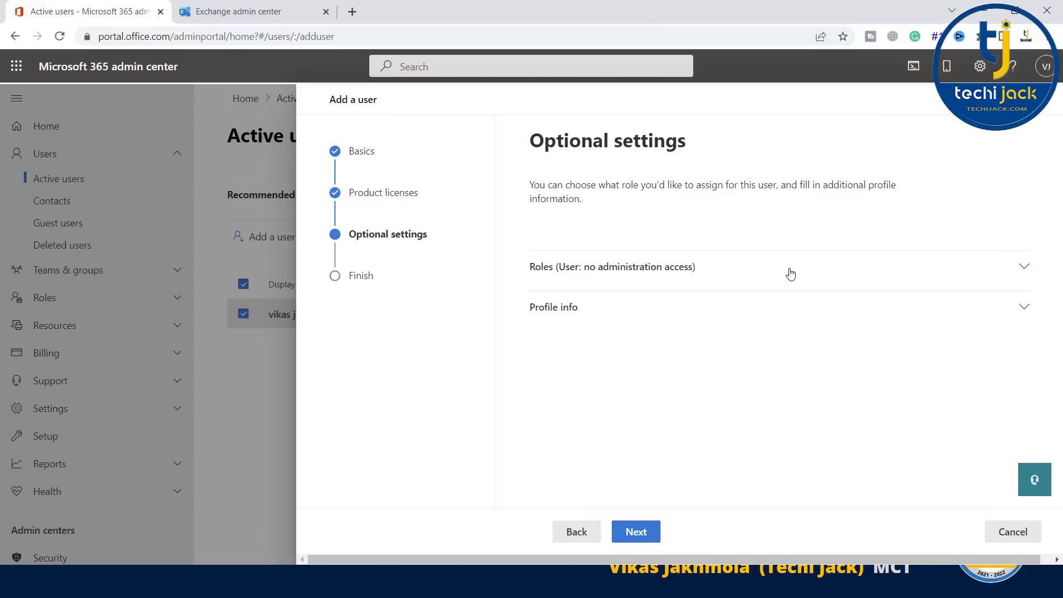
left_click(540, 313)
scroll(593, 351, "down", 1)
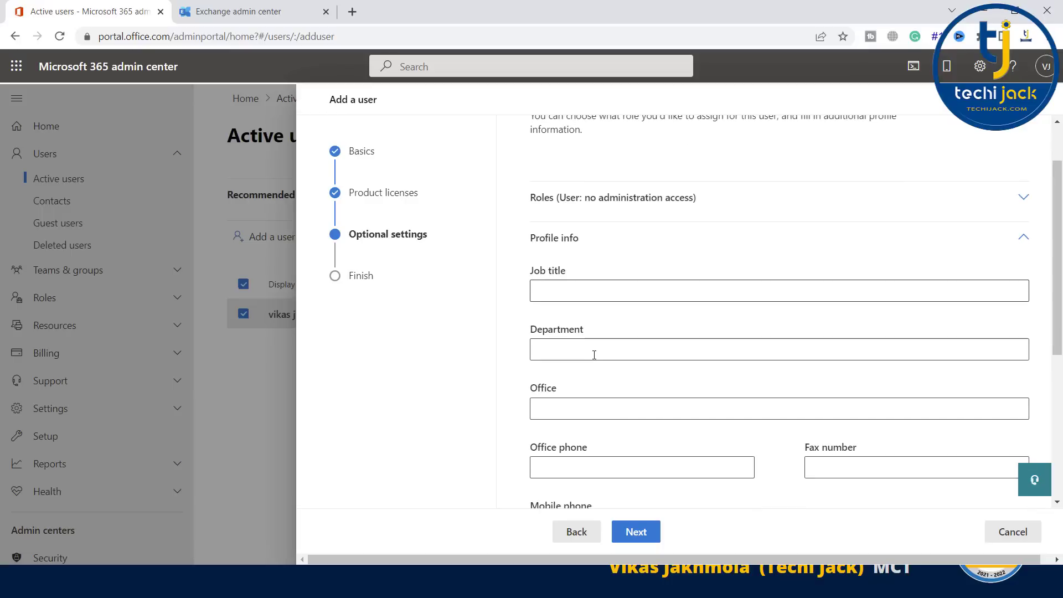
scroll(615, 443, "up", 1)
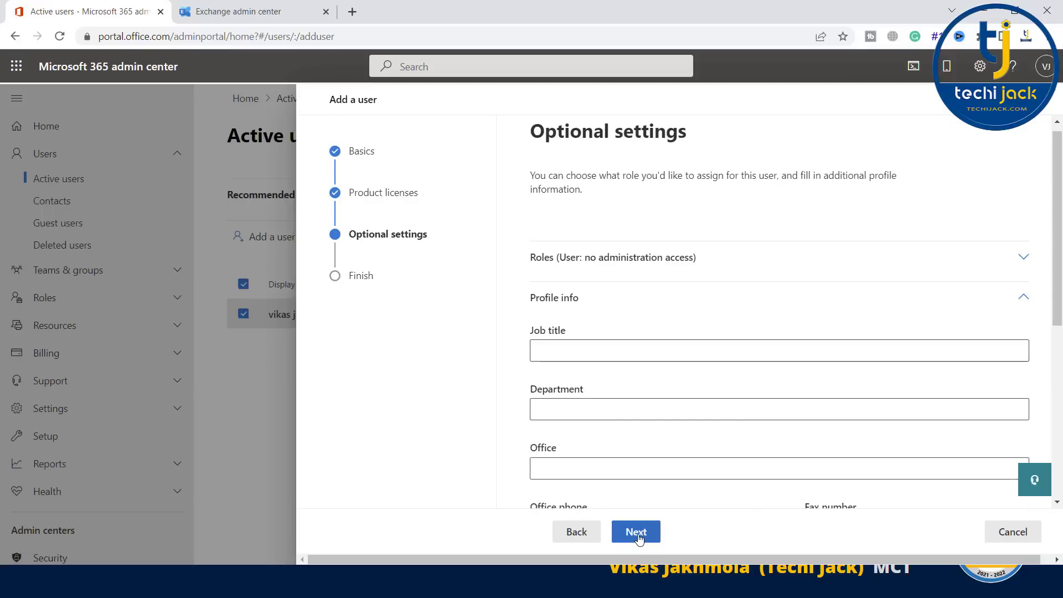
left_click(638, 535)
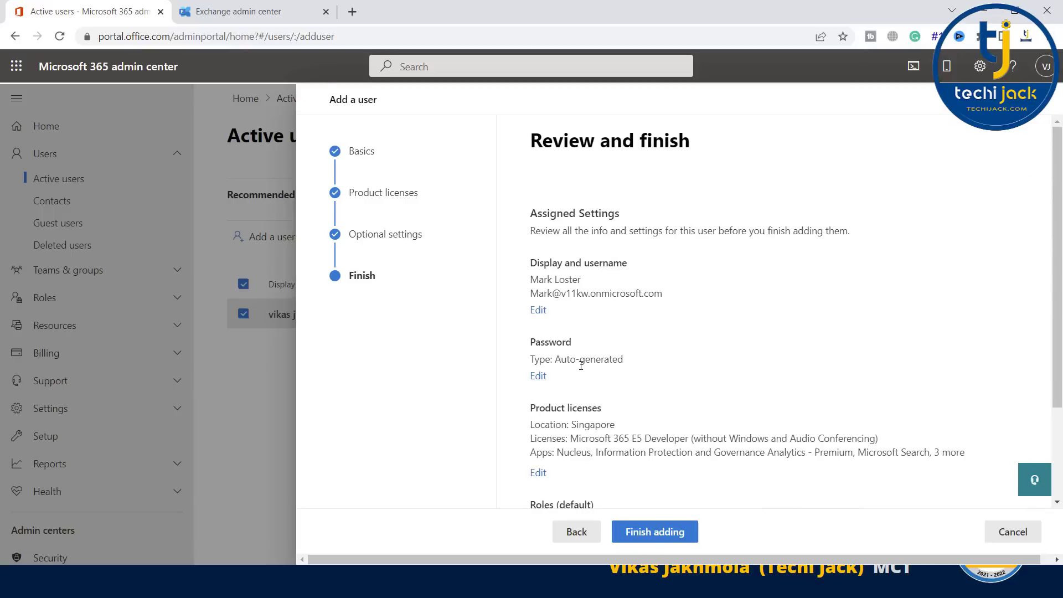
left_click(655, 532)
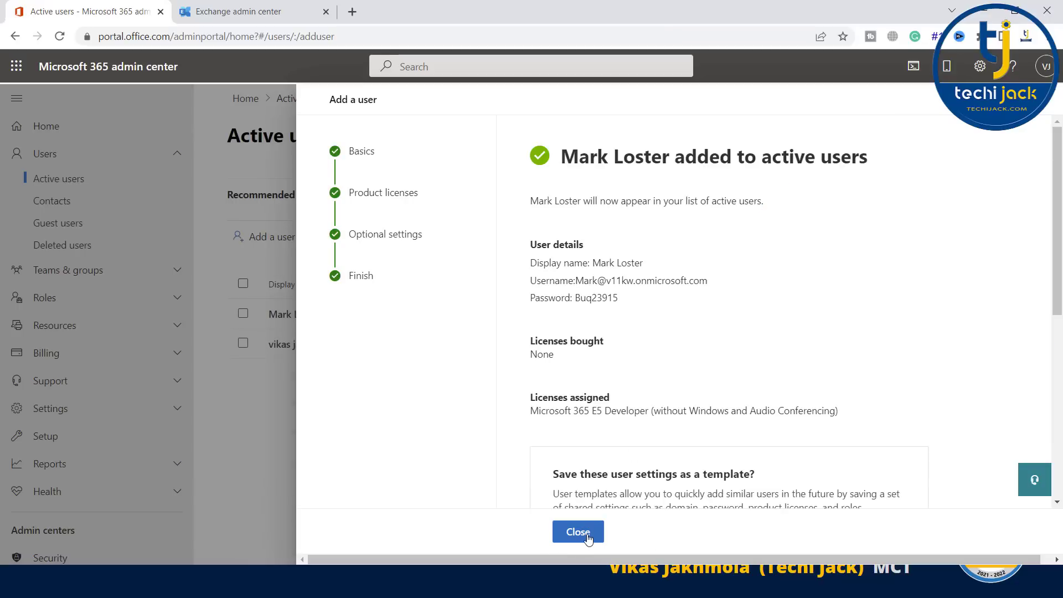
left_click(579, 533)
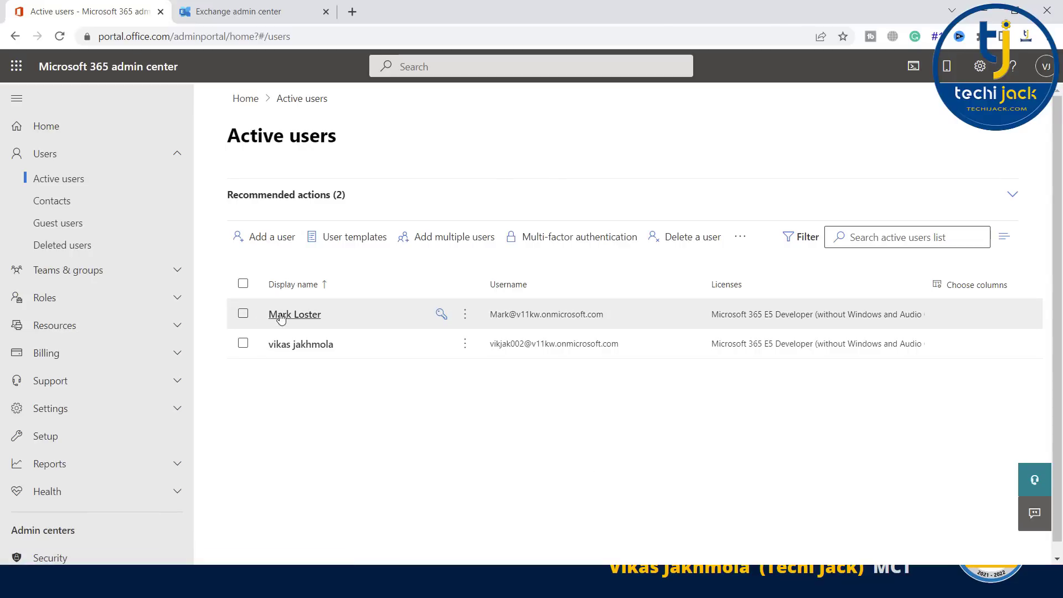
left_click(251, 13)
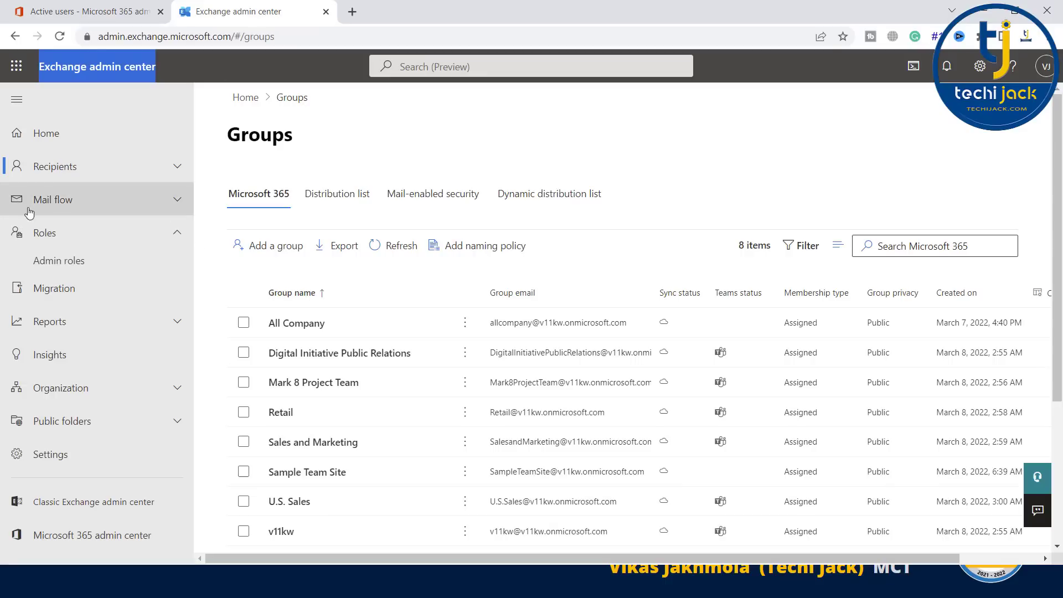
left_click(66, 168)
left_click(60, 195)
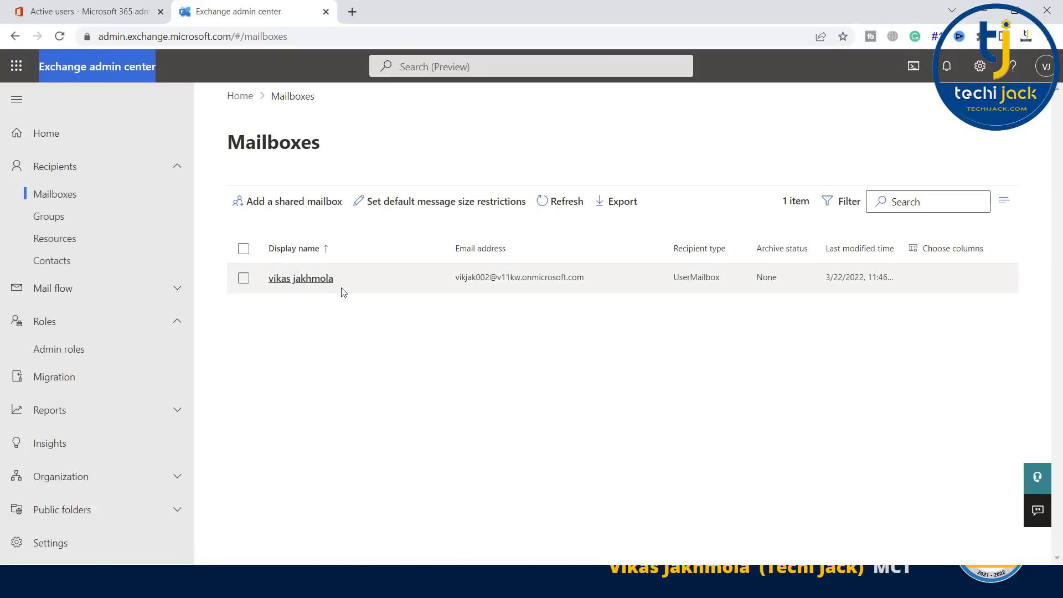
left_click(559, 202)
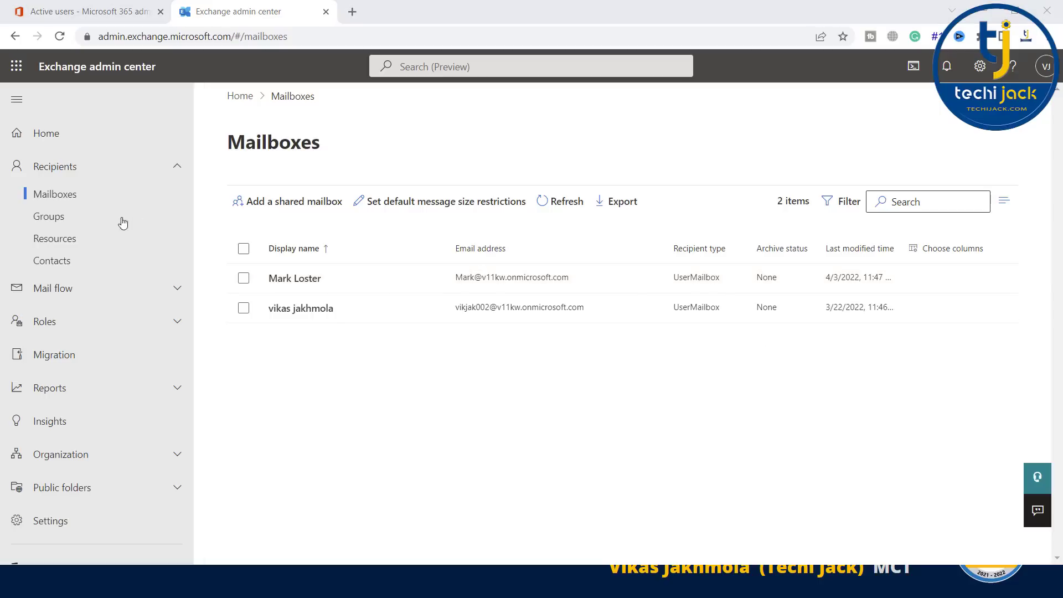
left_click(40, 227)
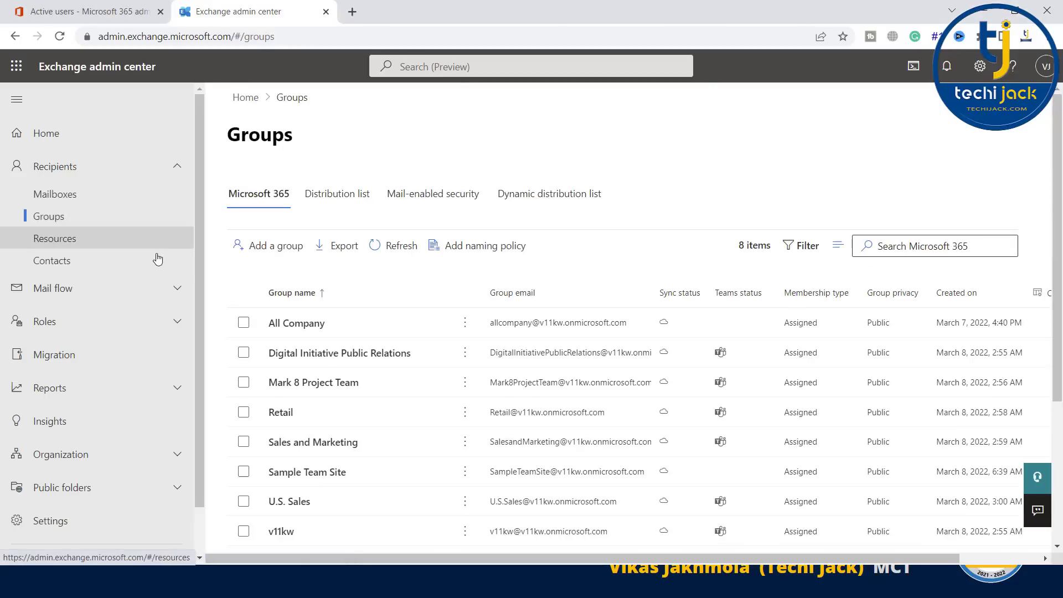
Add a Mail-enabled security group named 'IT-Admin' with email address 'It-admin' and create it
left_click(262, 247)
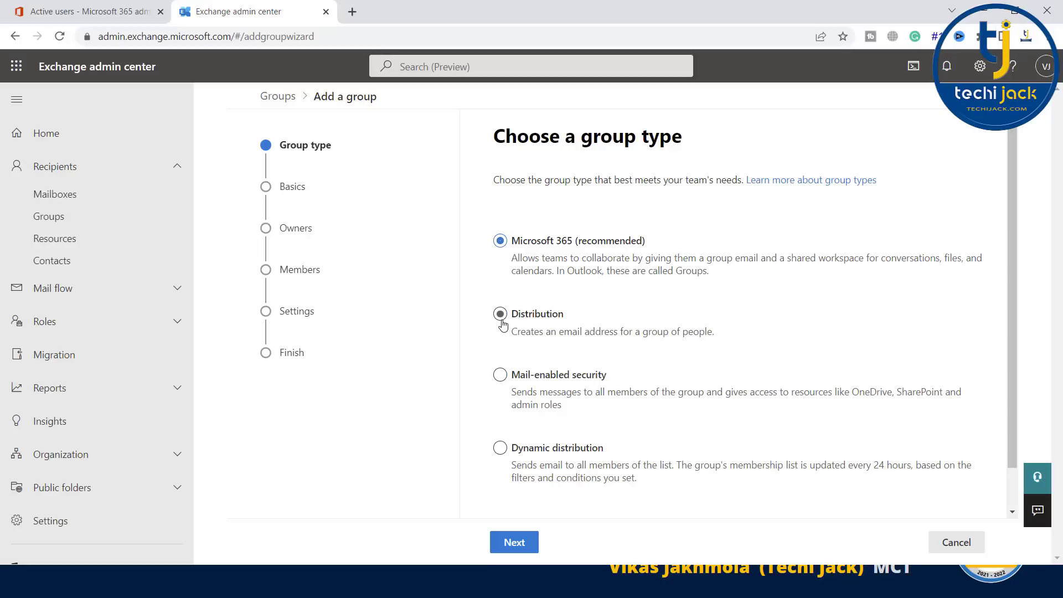
left_click(500, 375)
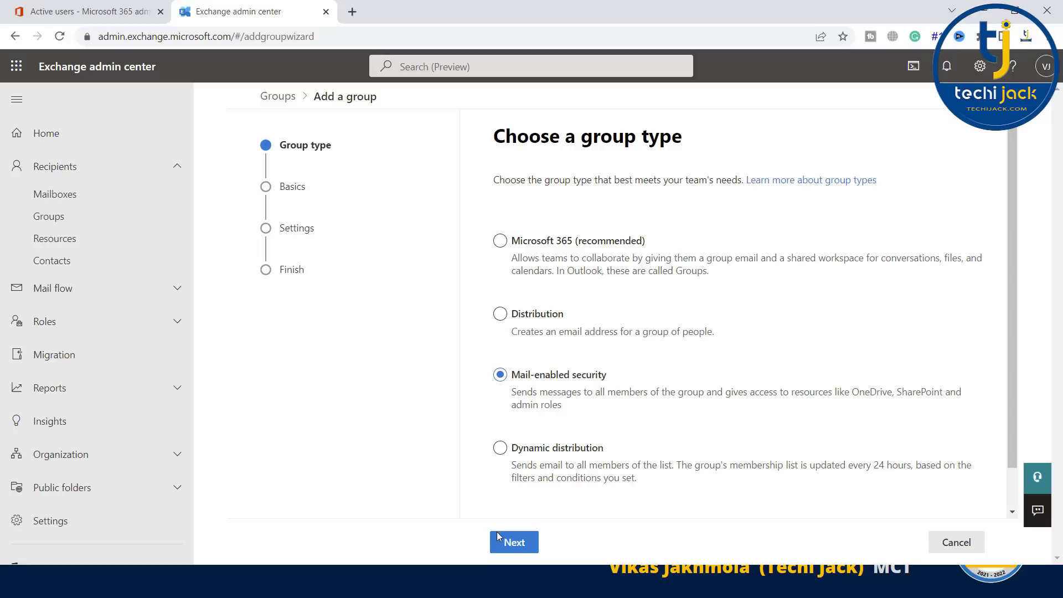
left_click(512, 542)
left_click(554, 262)
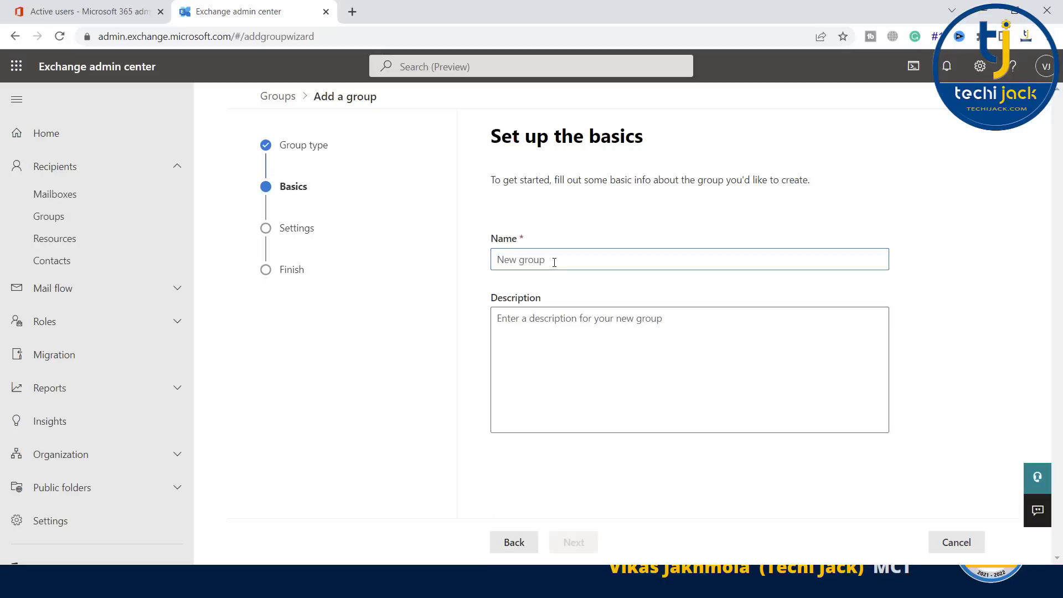
type("IT-Admin")
left_click(577, 542)
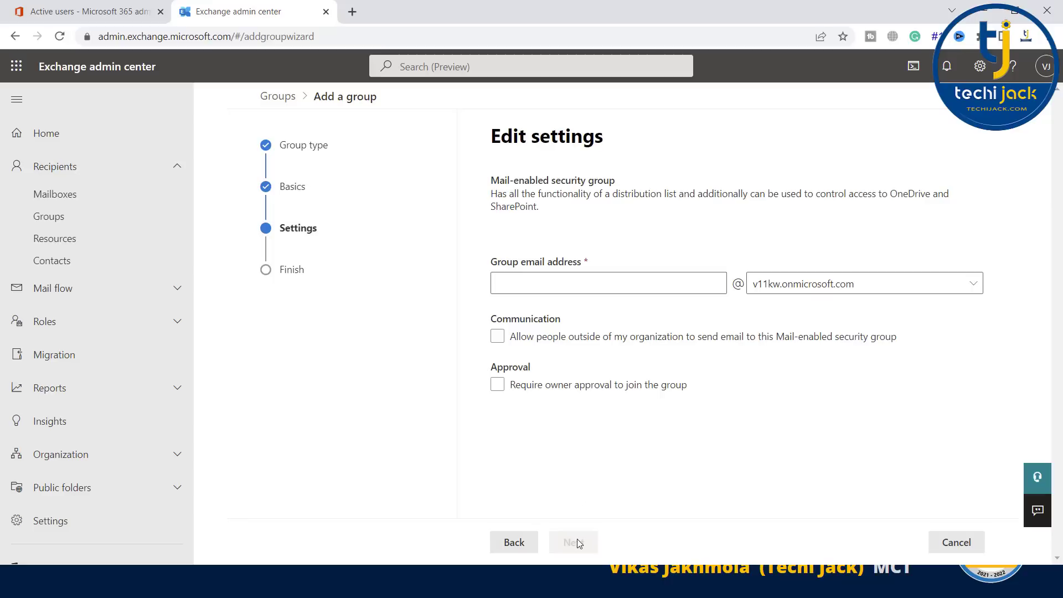
left_click(543, 275)
type("It")
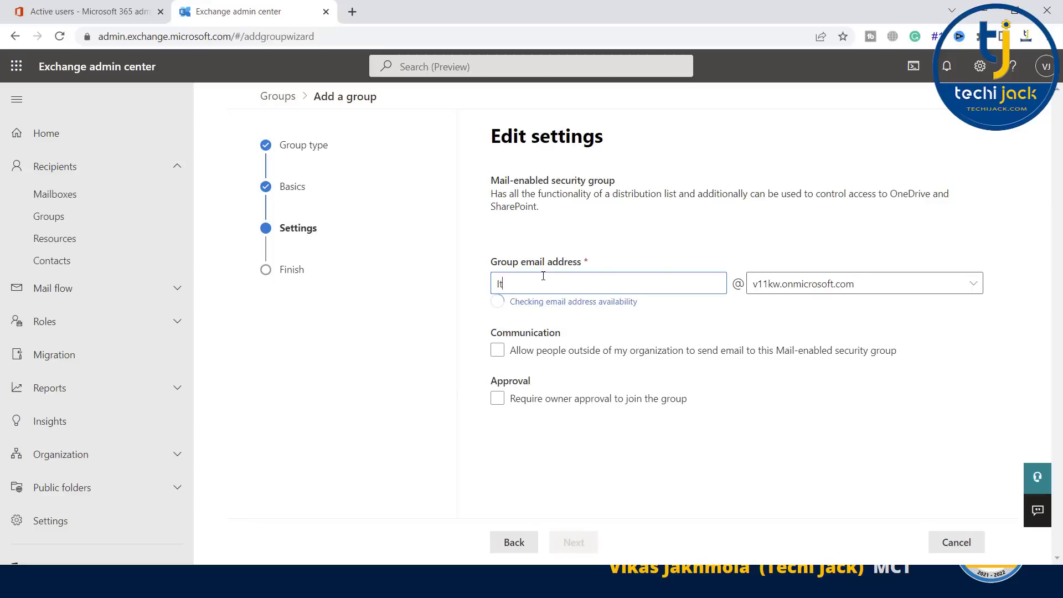
type("-admin")
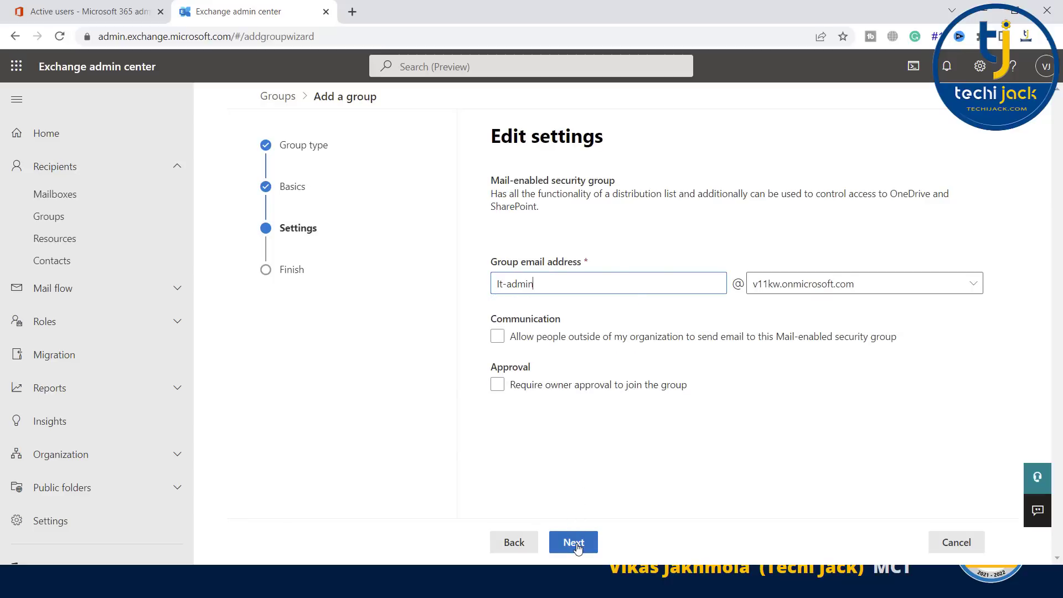
left_click(576, 544)
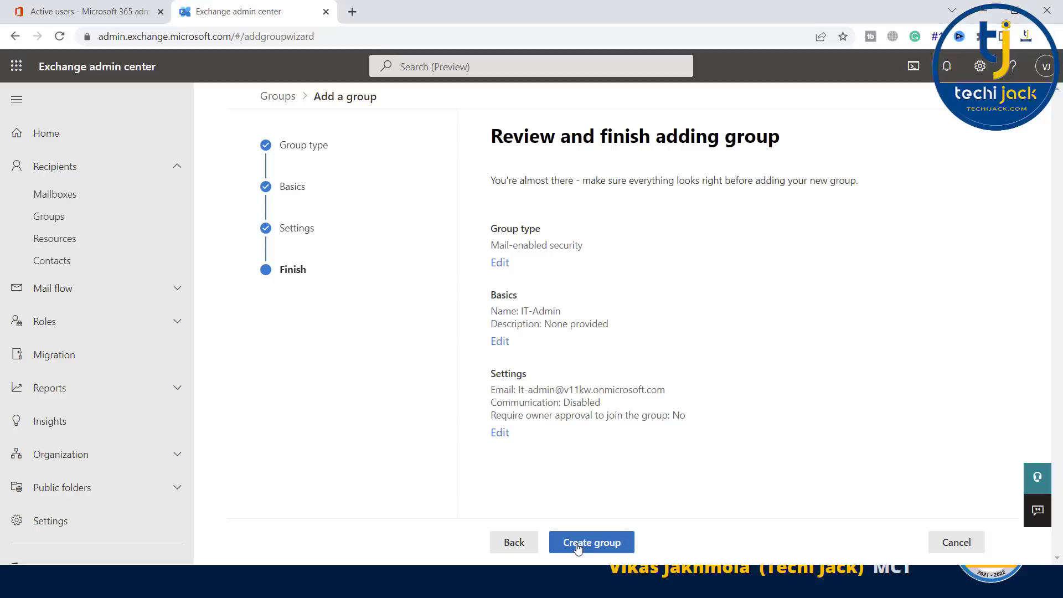
left_click(578, 545)
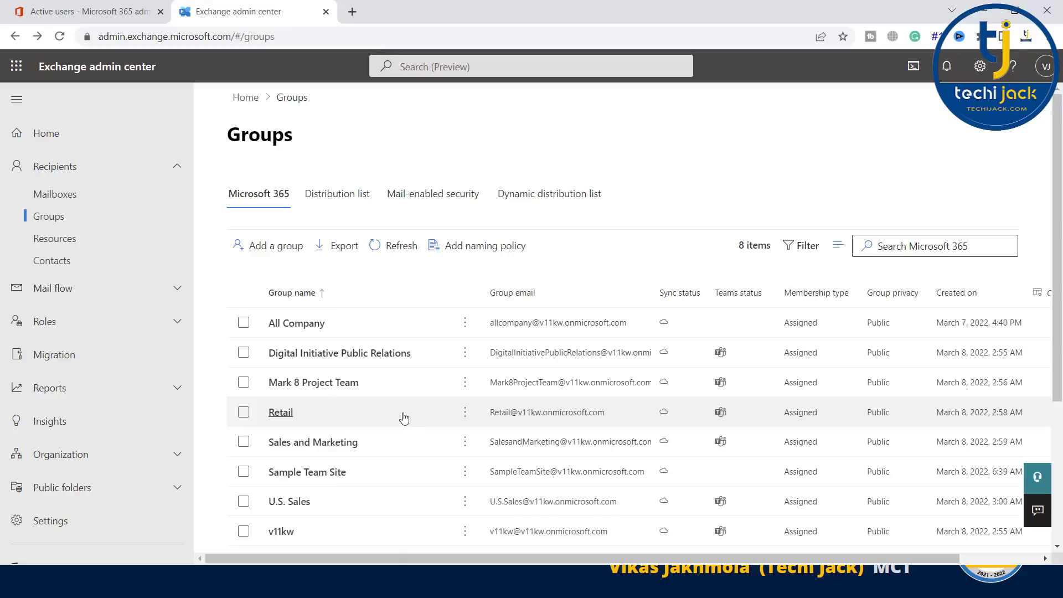
Open IT-Admin under Mail-enabled security and show its full owners list from the Members tab
left_click(327, 200)
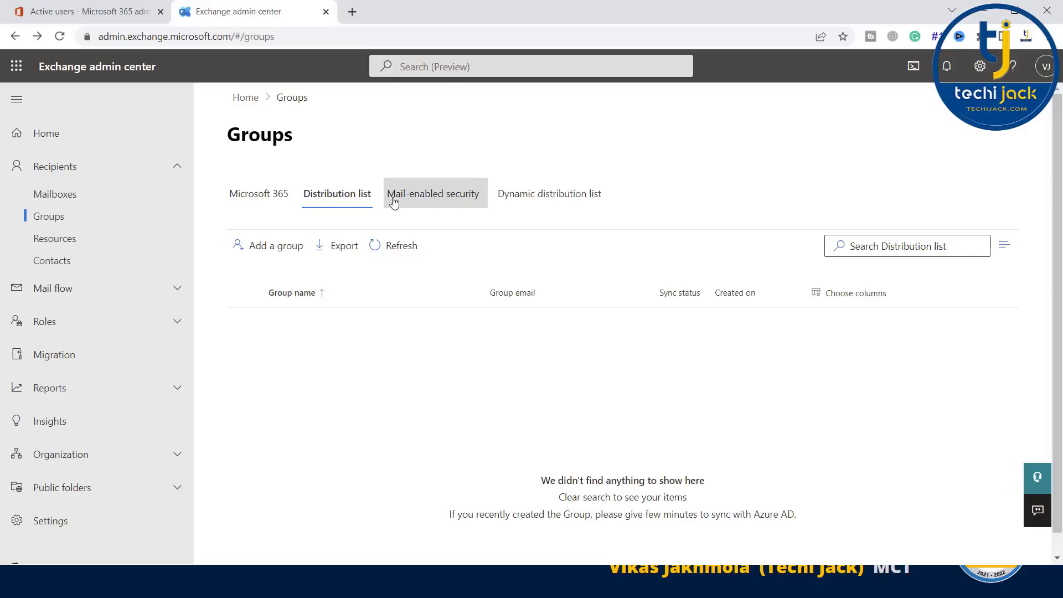
left_click(443, 200)
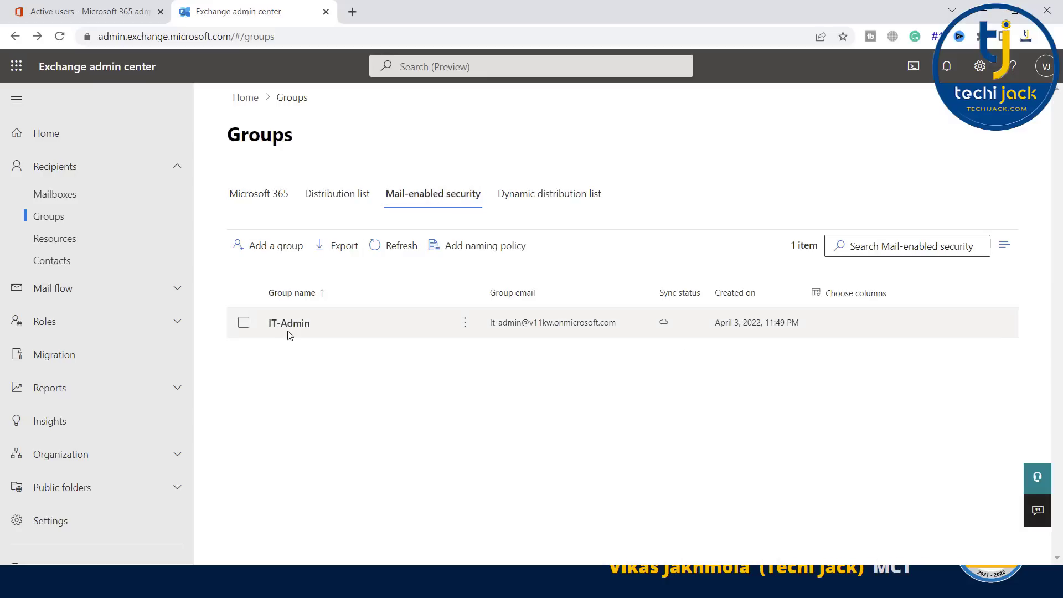
left_click(288, 323)
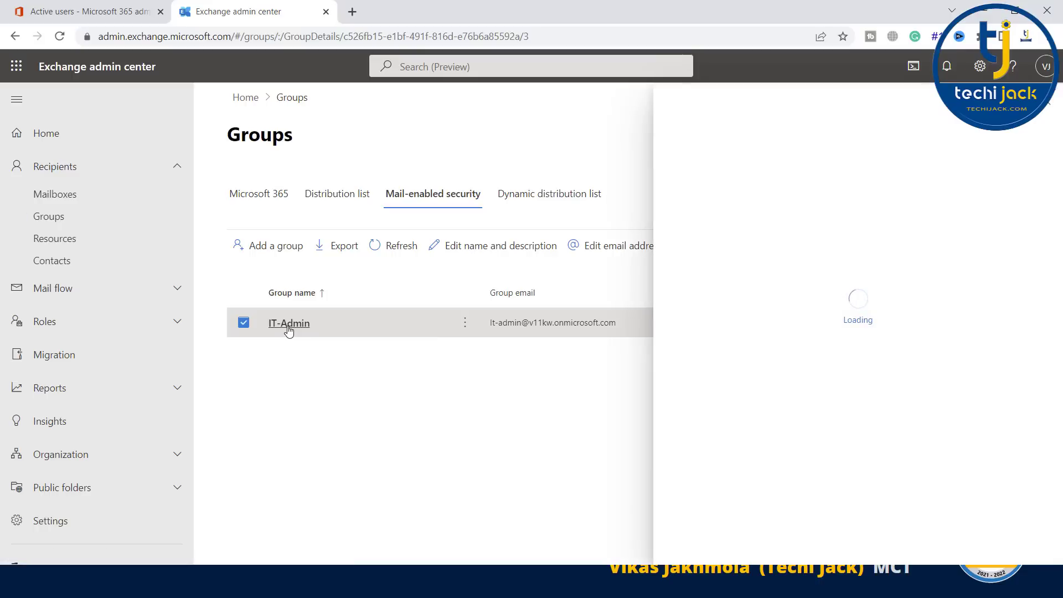
left_click(755, 235)
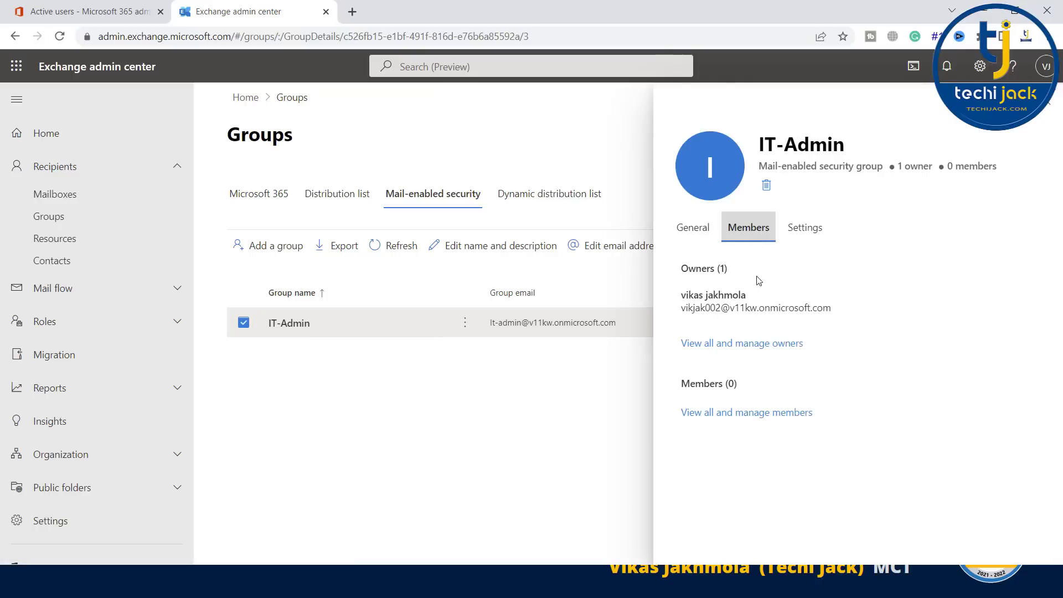
left_click(703, 344)
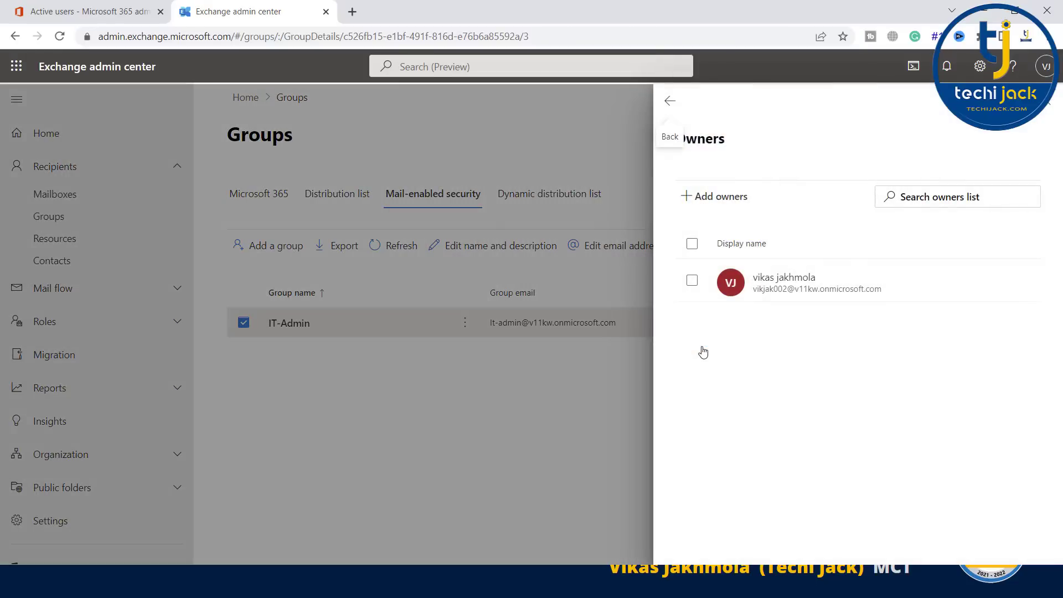
left_click(713, 198)
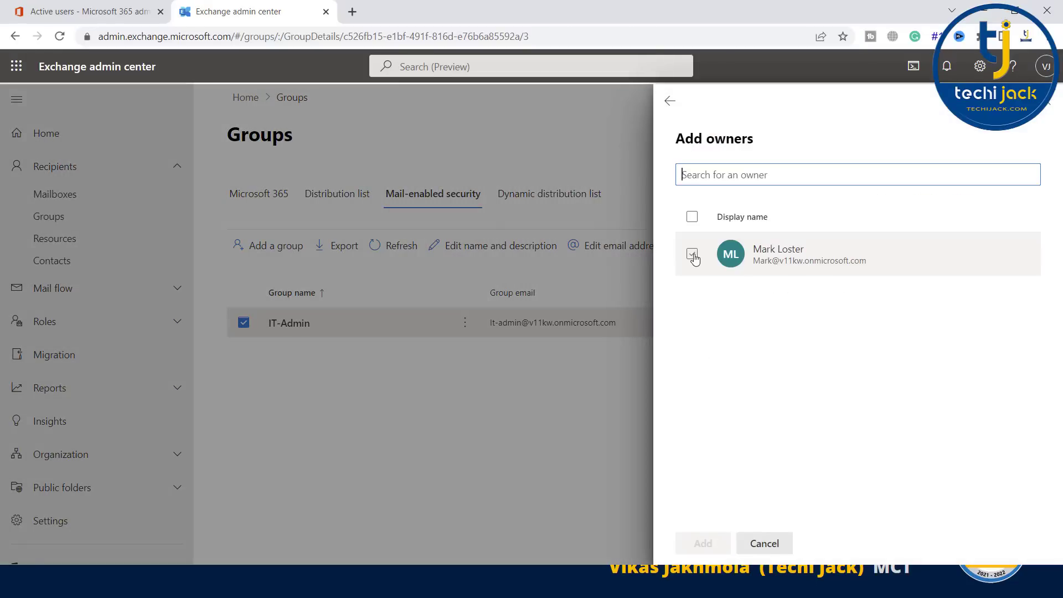
left_click(693, 256)
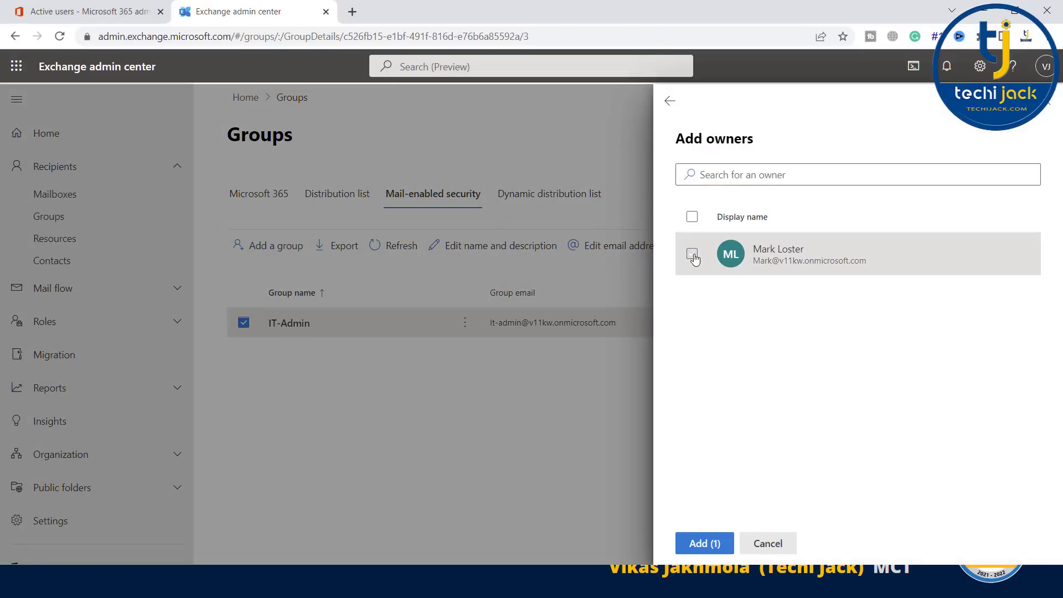
left_click(699, 544)
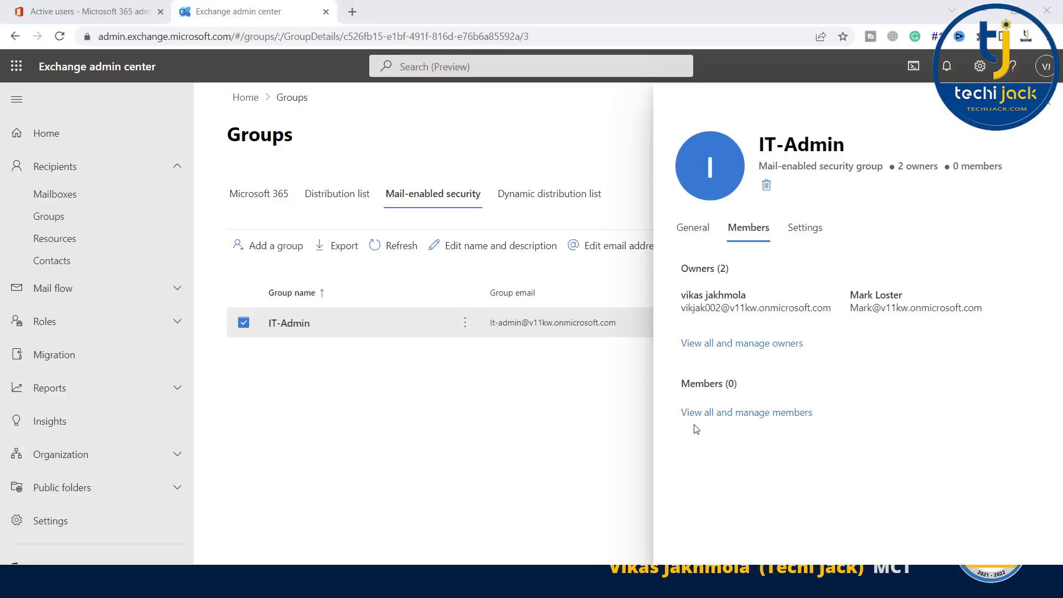
left_click(738, 415)
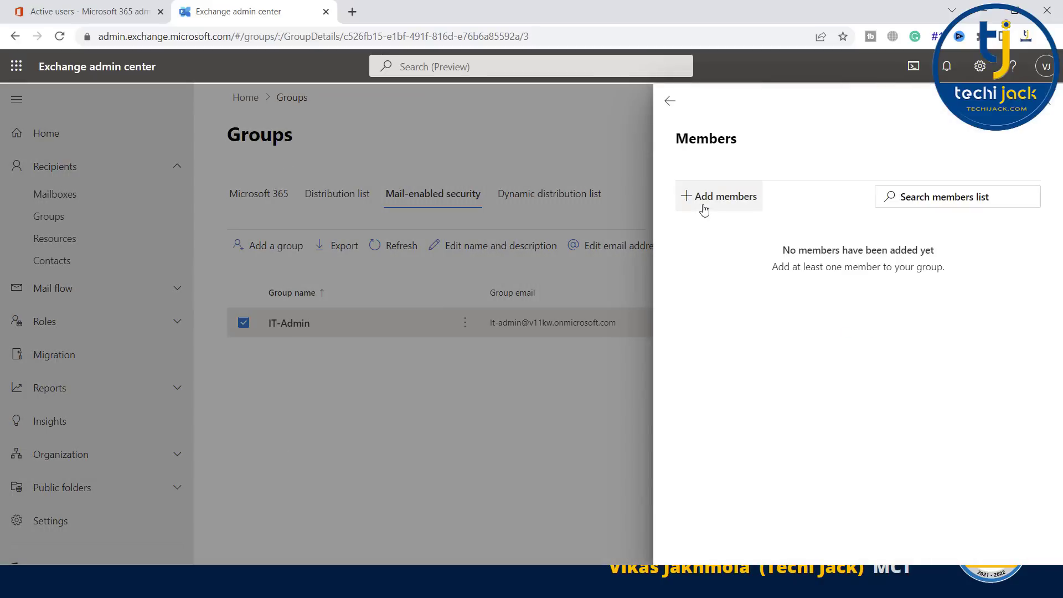
left_click(704, 202)
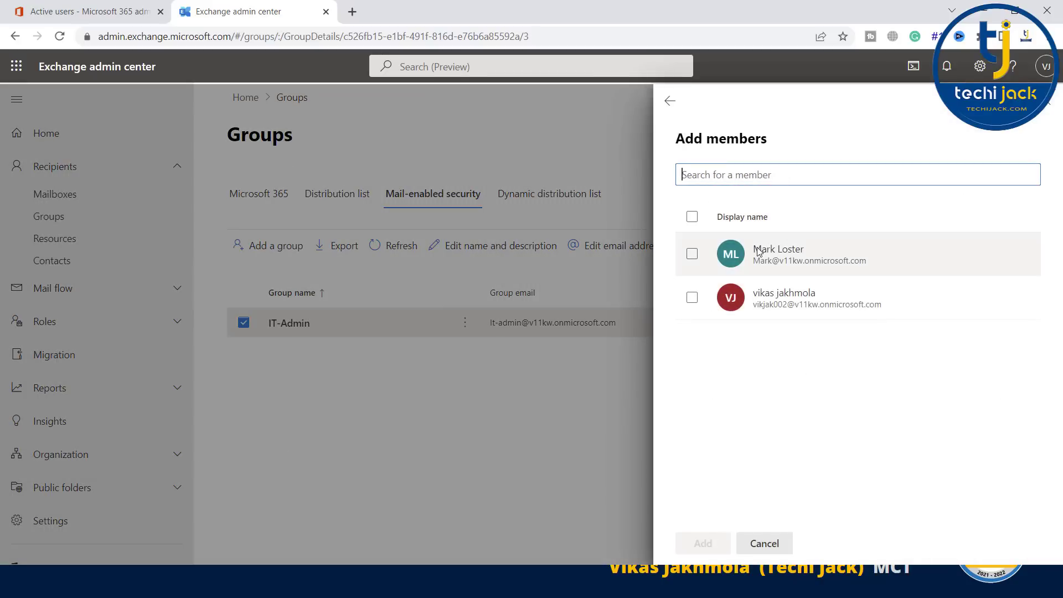
left_click(692, 253)
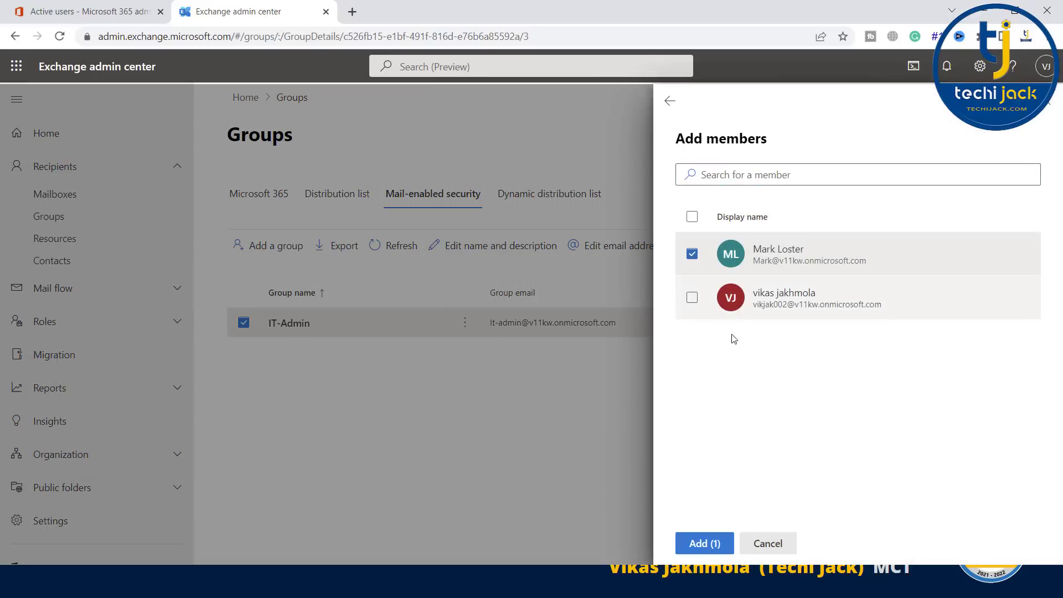
left_click(692, 543)
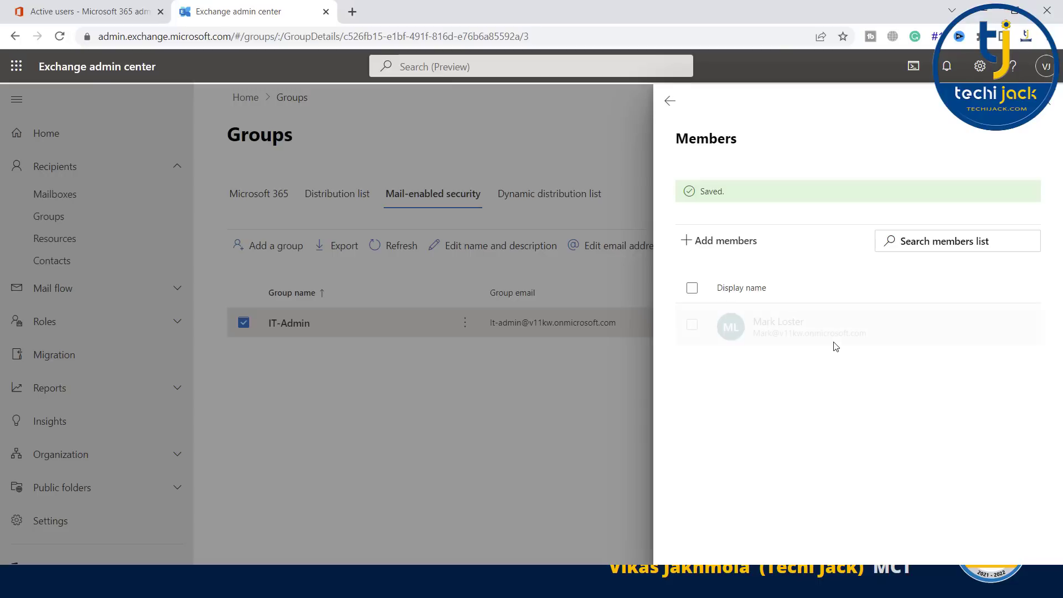
left_click(698, 338)
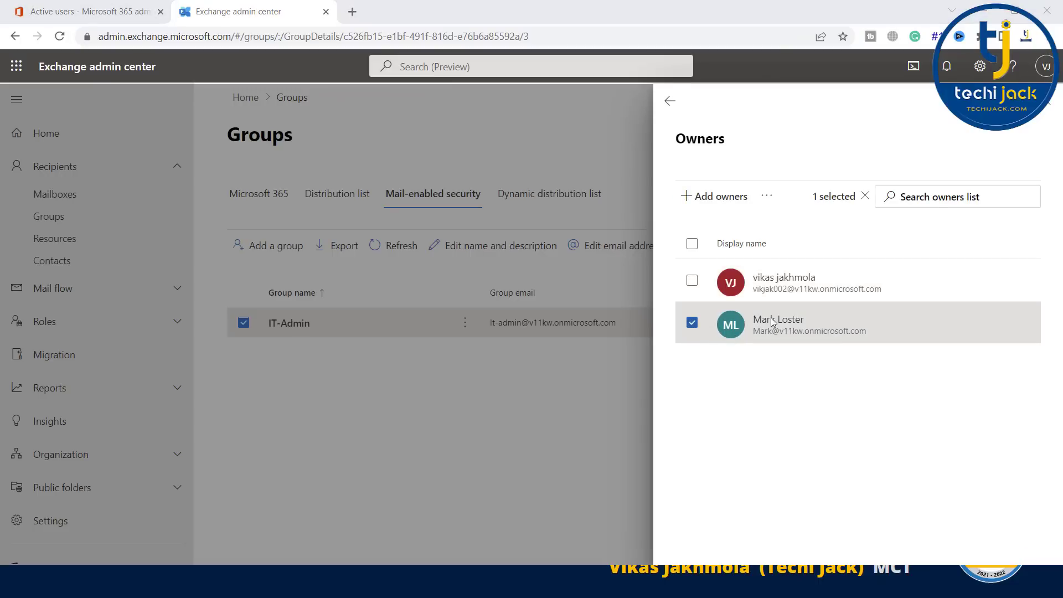
left_click(769, 198)
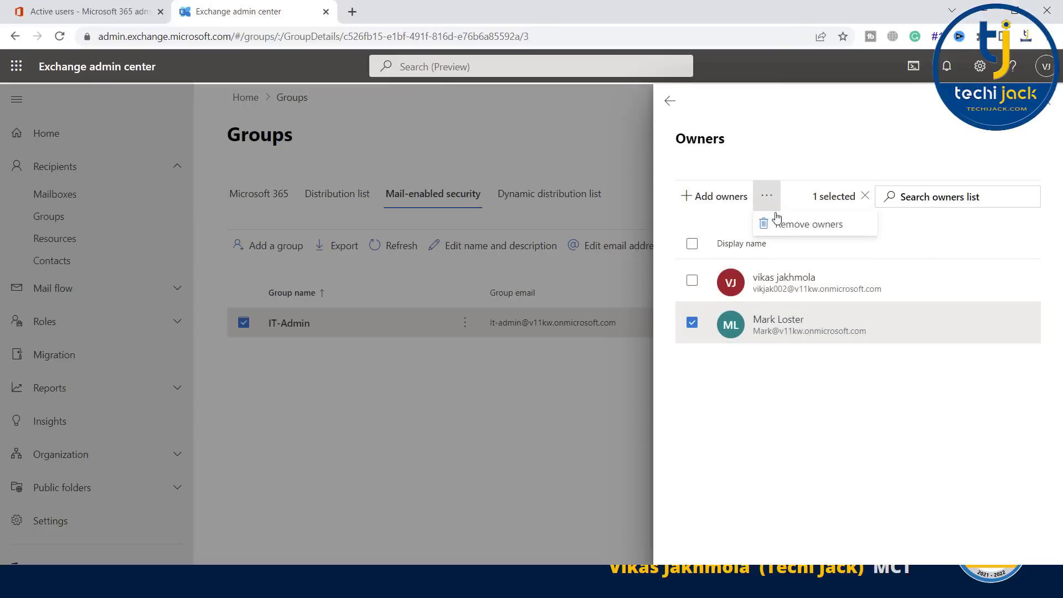
left_click(795, 228)
left_click(421, 332)
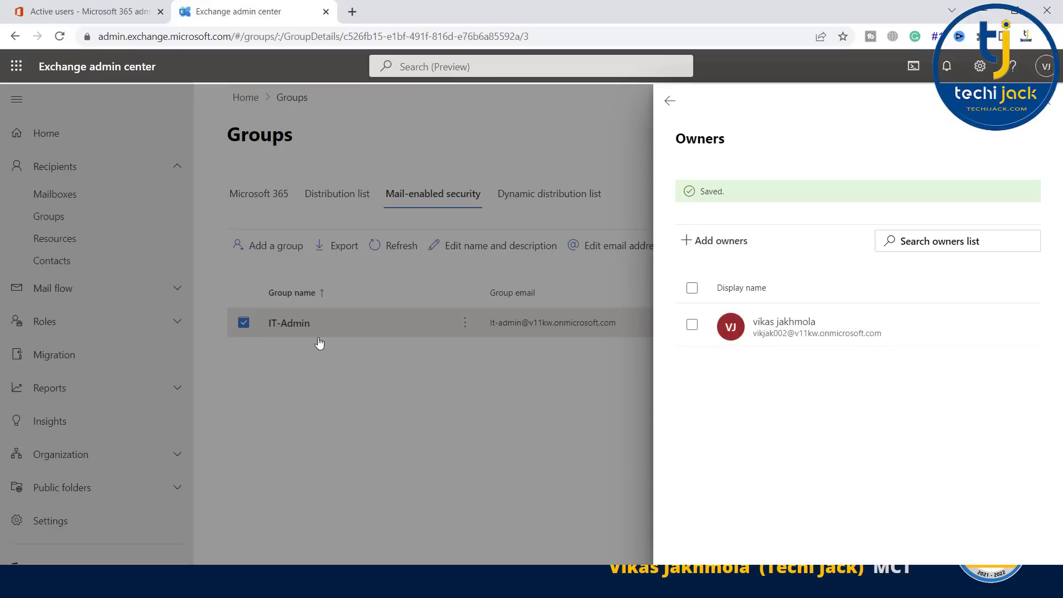
left_click(318, 363)
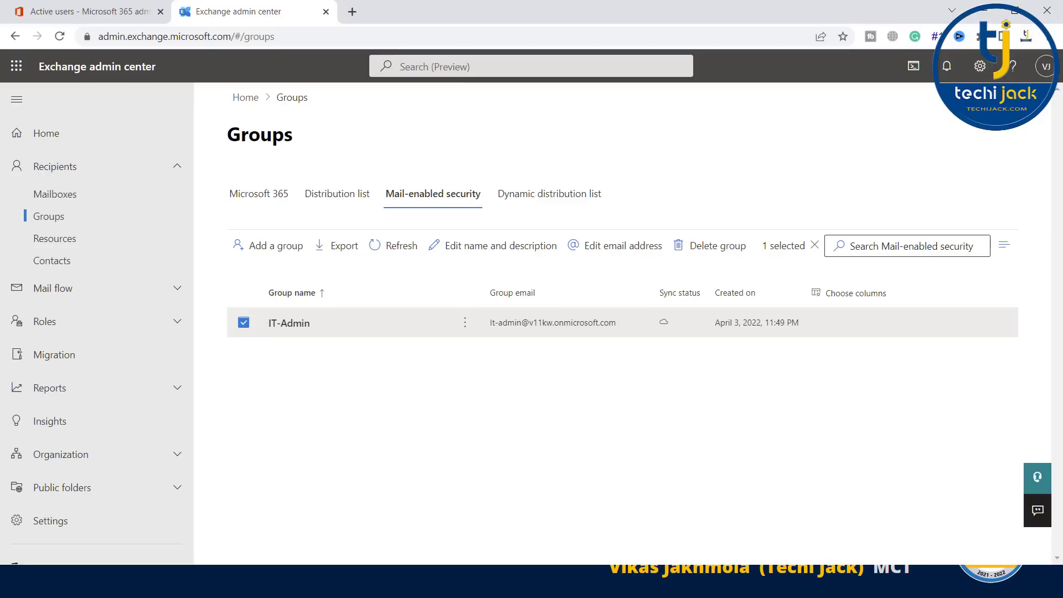
Review the first user mailbox's SIP and SMTP email address types, then close the panel
left_click(53, 166)
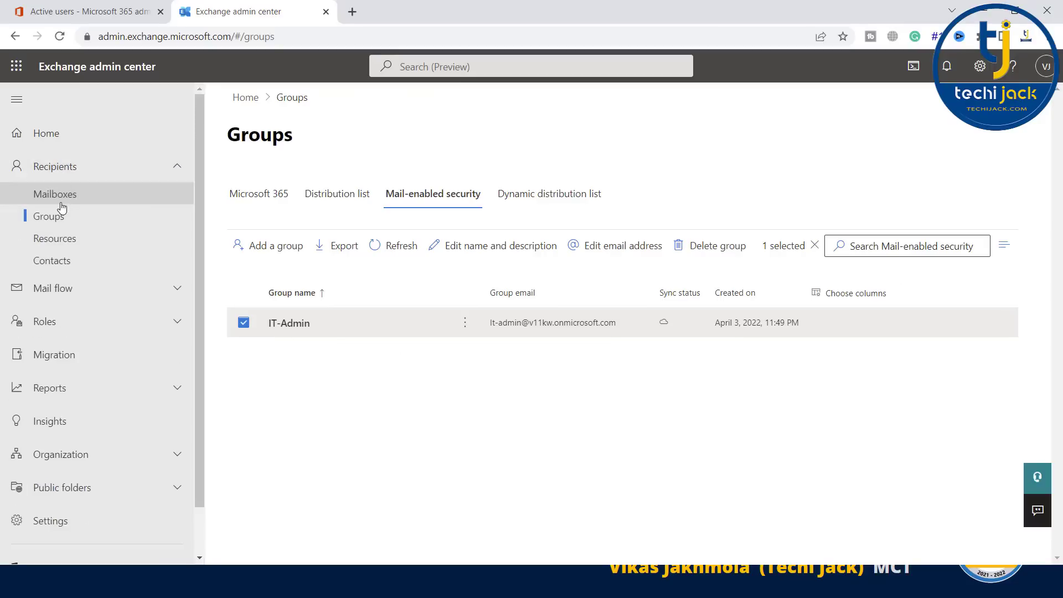
left_click(61, 203)
left_click(292, 279)
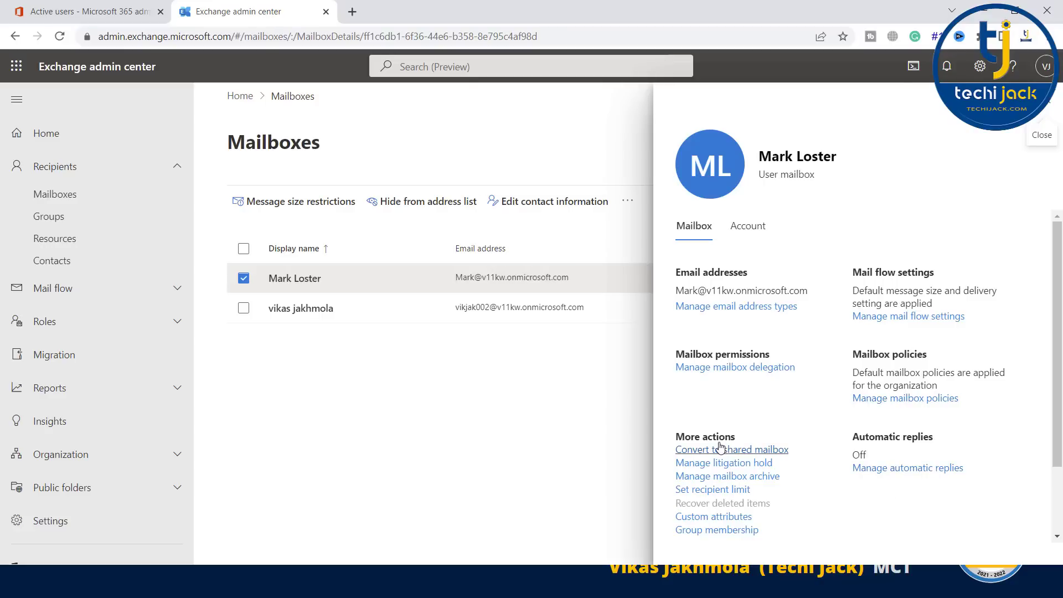
left_click(717, 307)
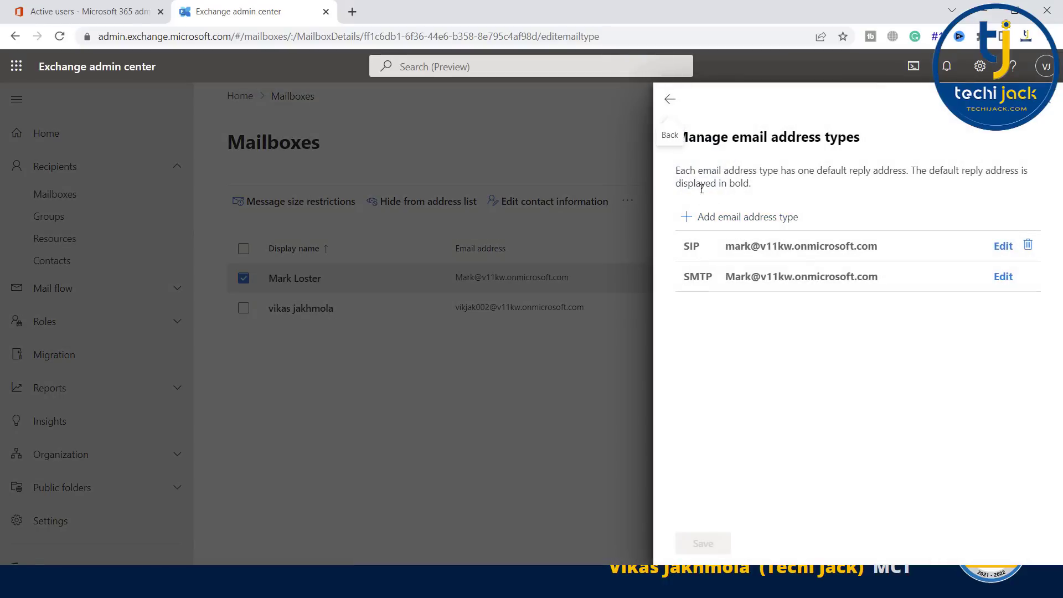
left_click(1048, 108)
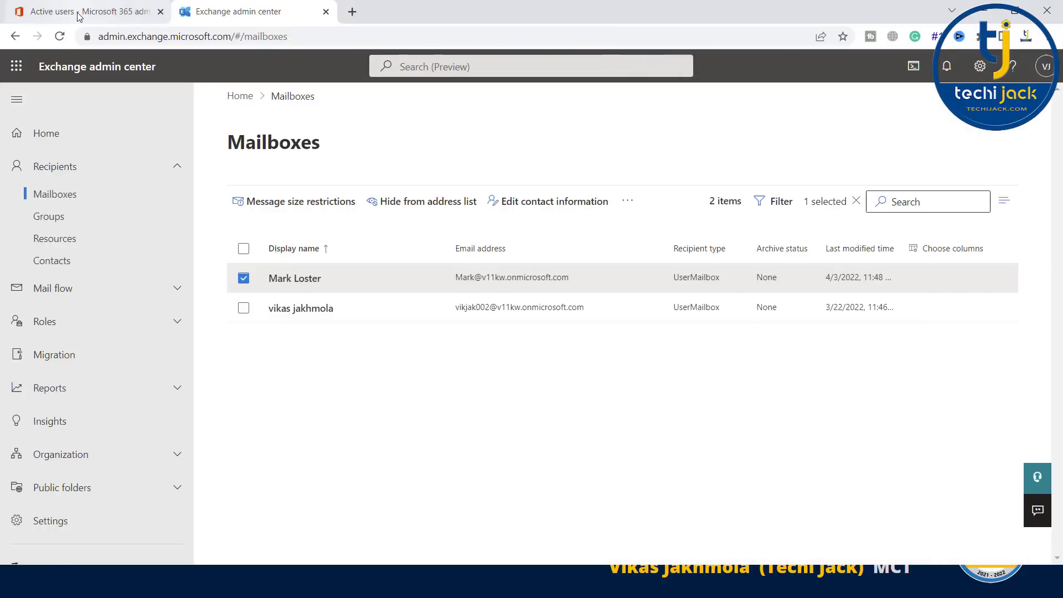
Return to Active users and bring up the first and second users' actions and details
left_click(78, 17)
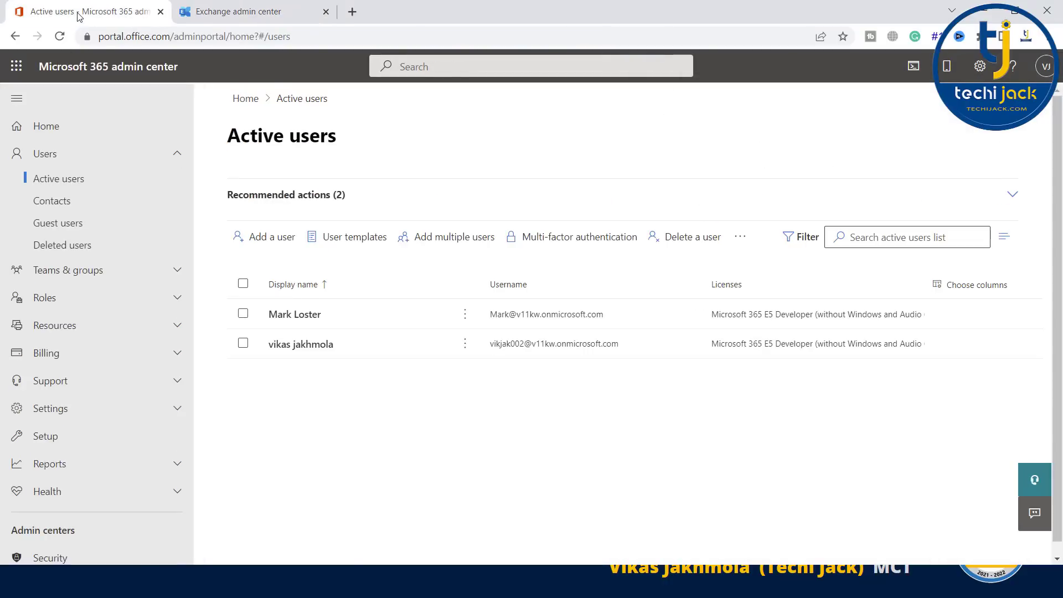
left_click(463, 316)
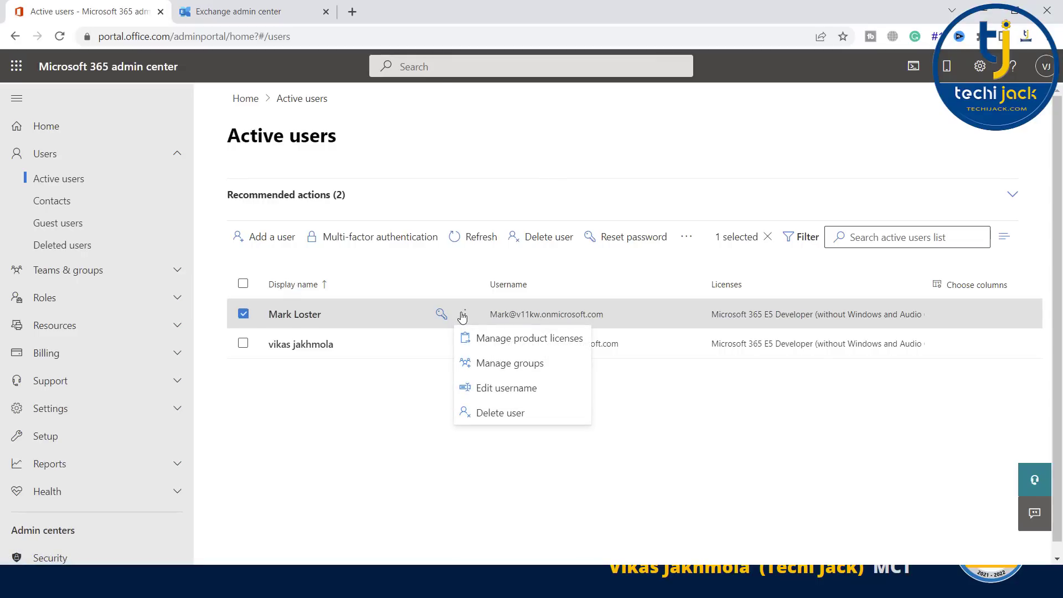
left_click(440, 344)
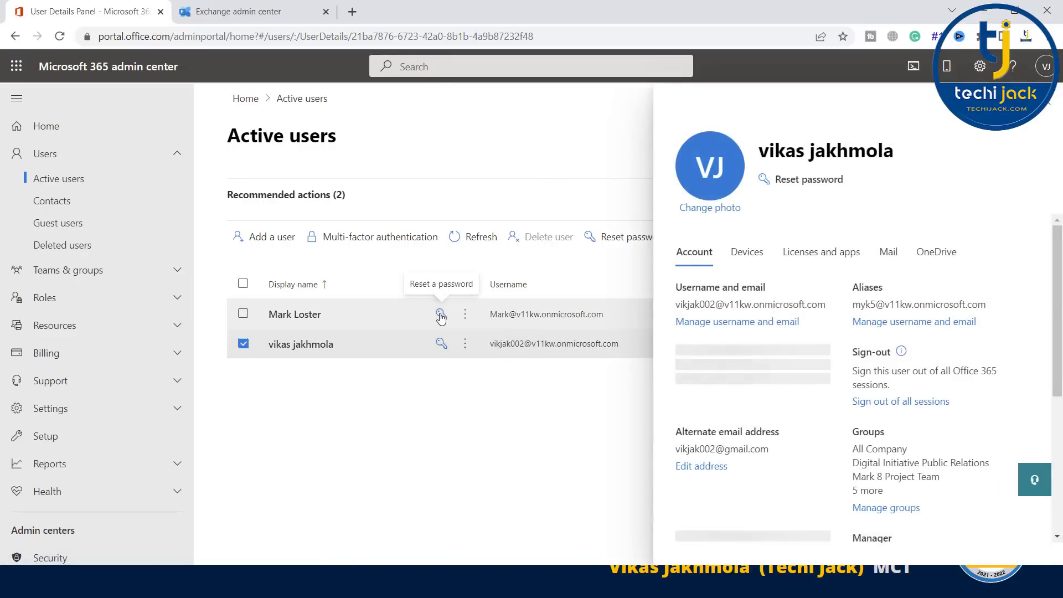
Start a password reset for the first user with auto-generate off and a pasted password, then cancel it
left_click(440, 316)
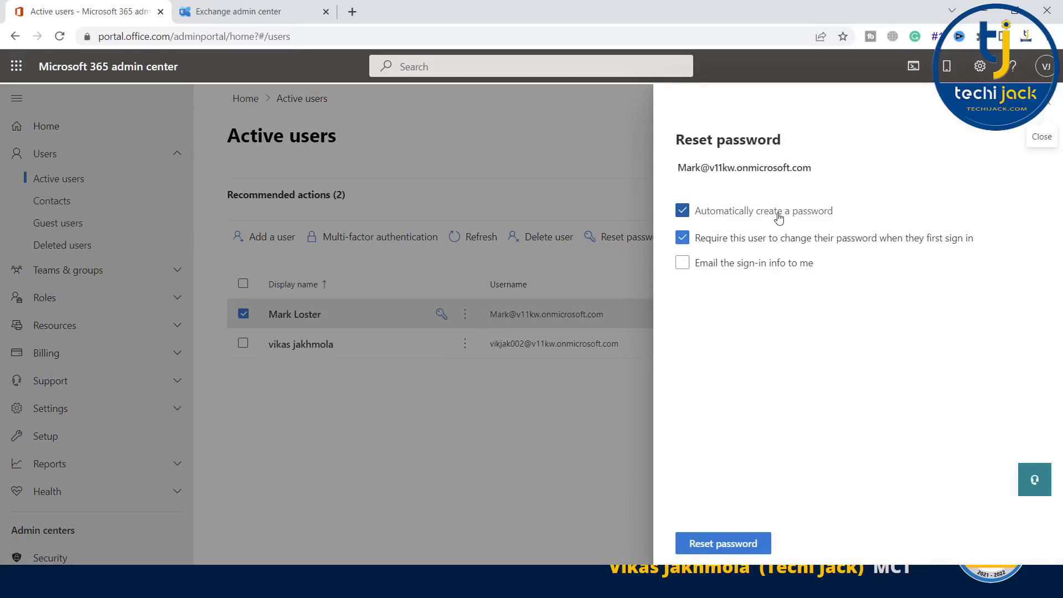
left_click(682, 211)
left_click(720, 264)
key("ctrl+v")
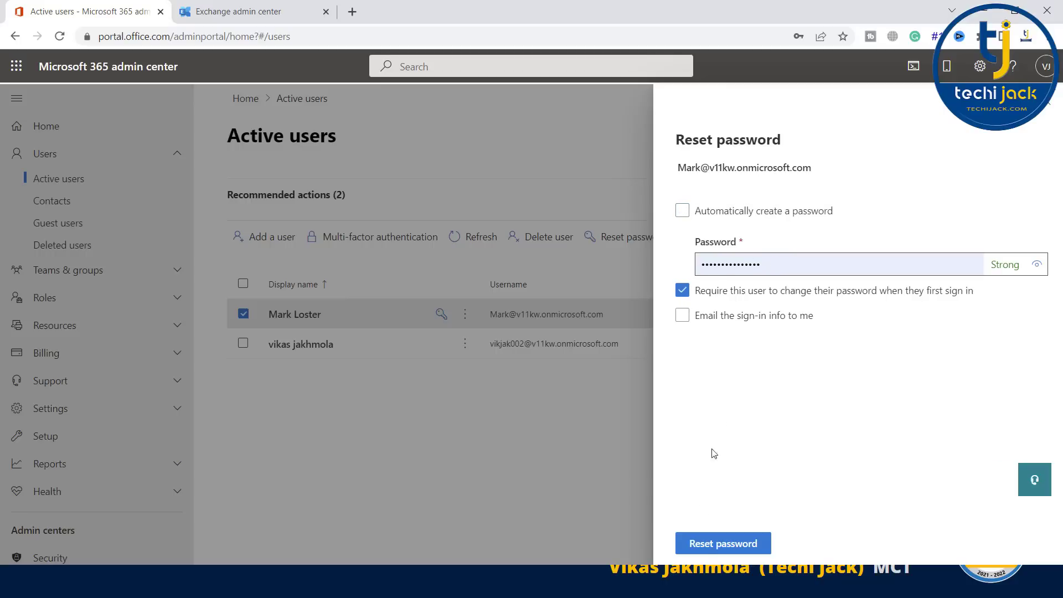
left_click(465, 317)
left_click(465, 314)
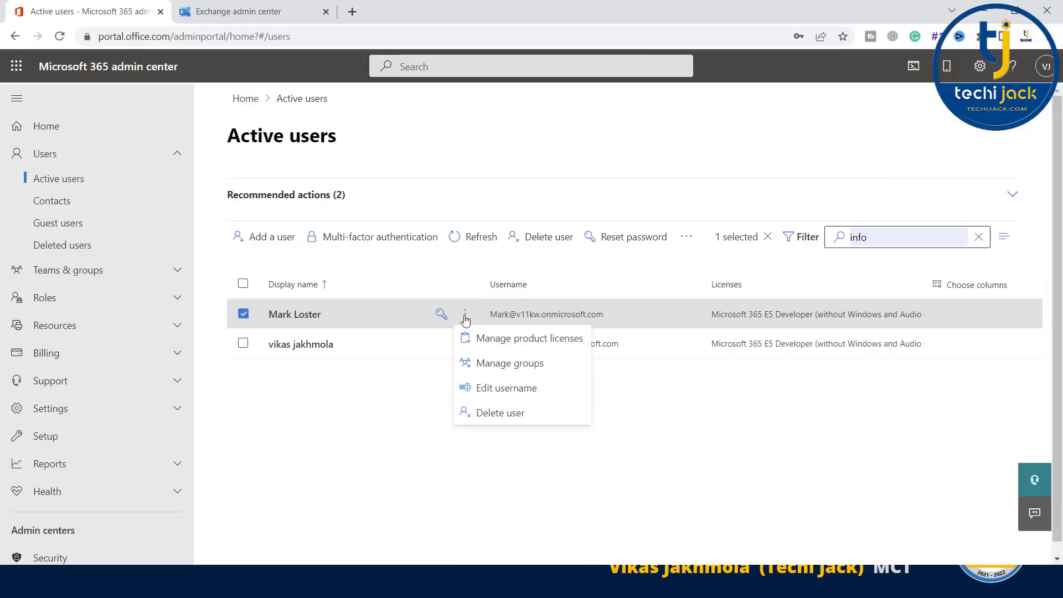
left_click(531, 339)
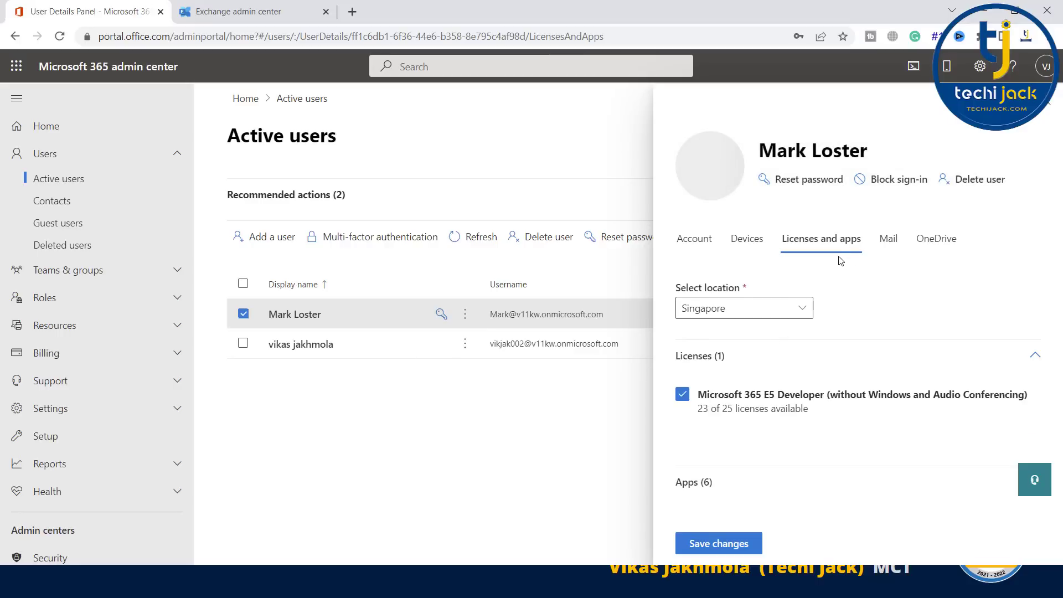
left_click(682, 395)
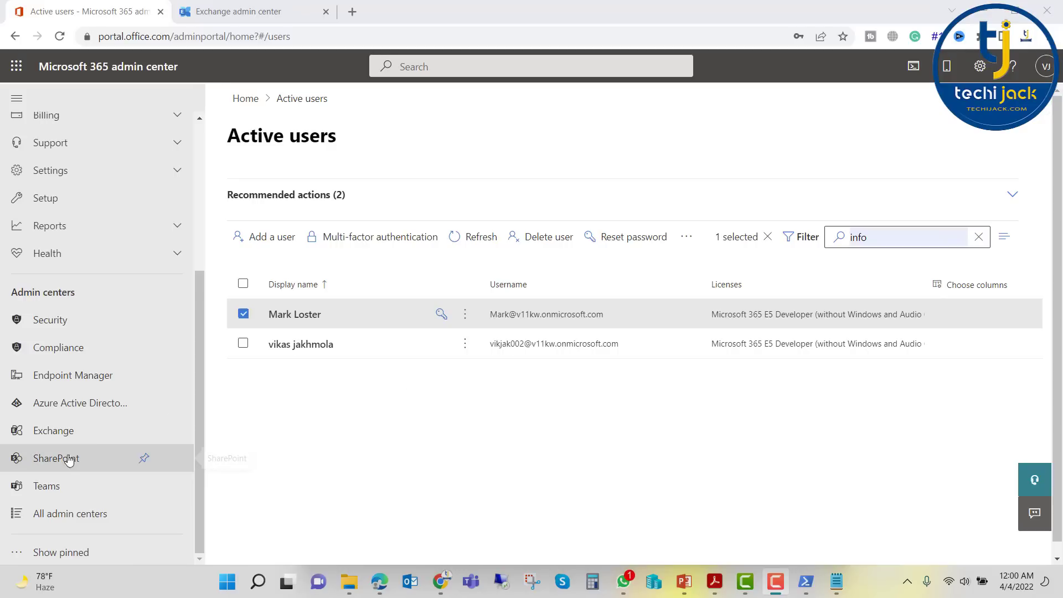
Open the Add a domain wizard from Settings > Domains
scroll(111, 432, "up", 2)
left_click(90, 242)
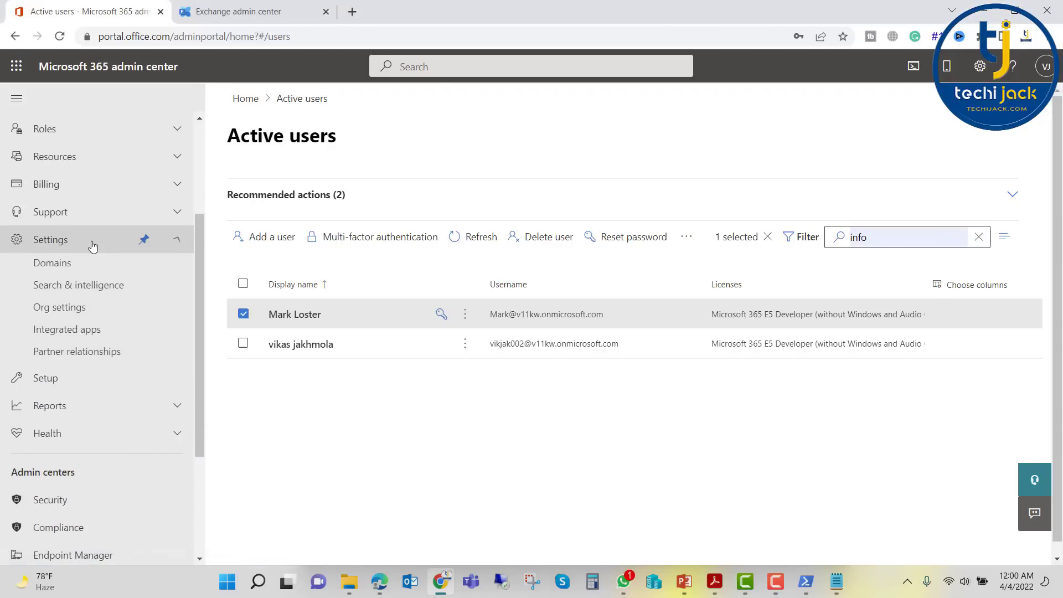
left_click(48, 269)
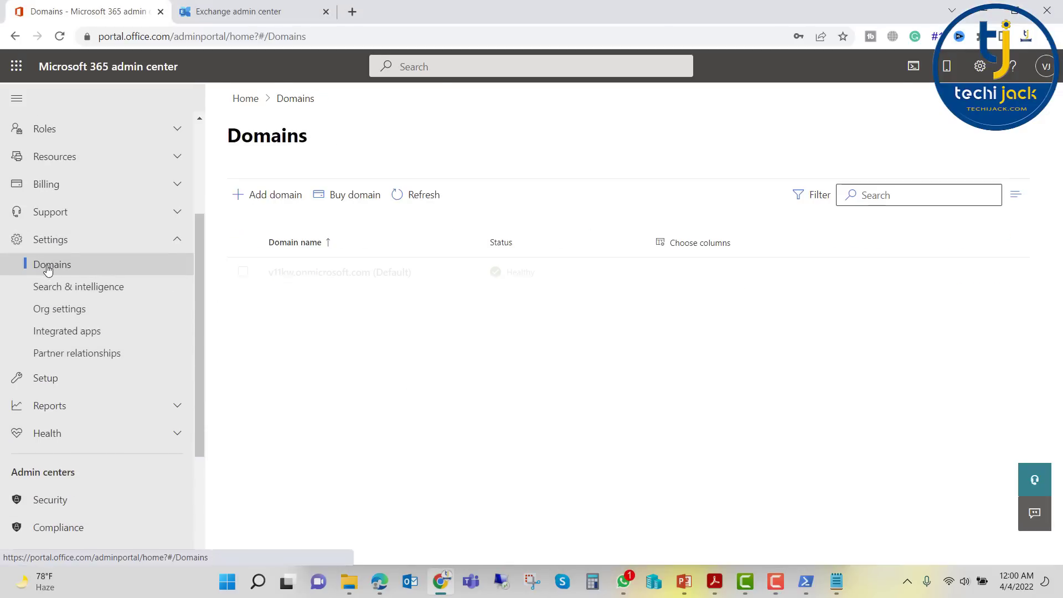
left_click(254, 202)
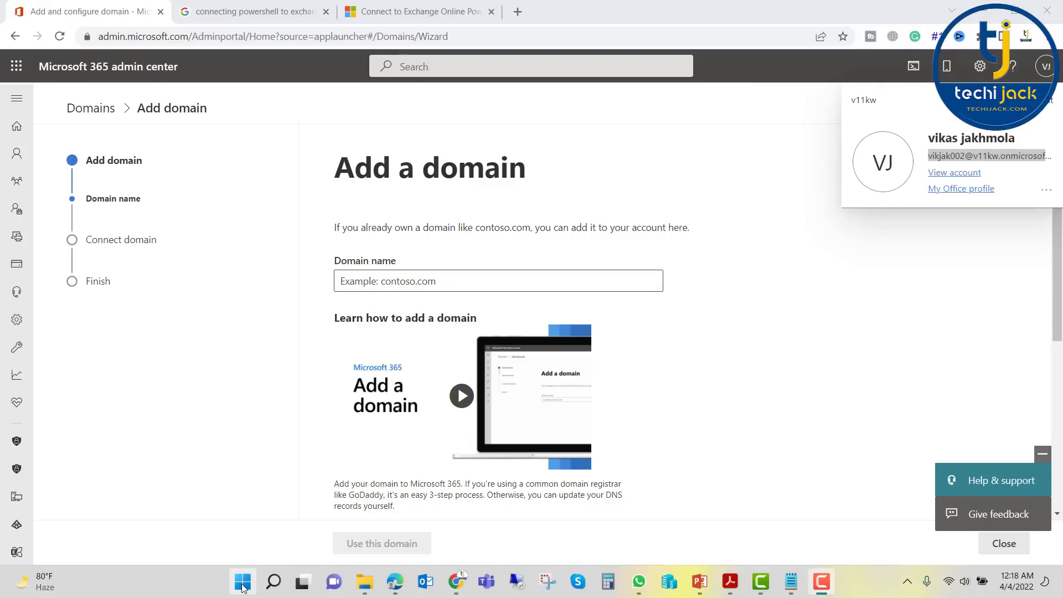
Search 'power' and launch Windows PowerShell as administrator
left_click(242, 582)
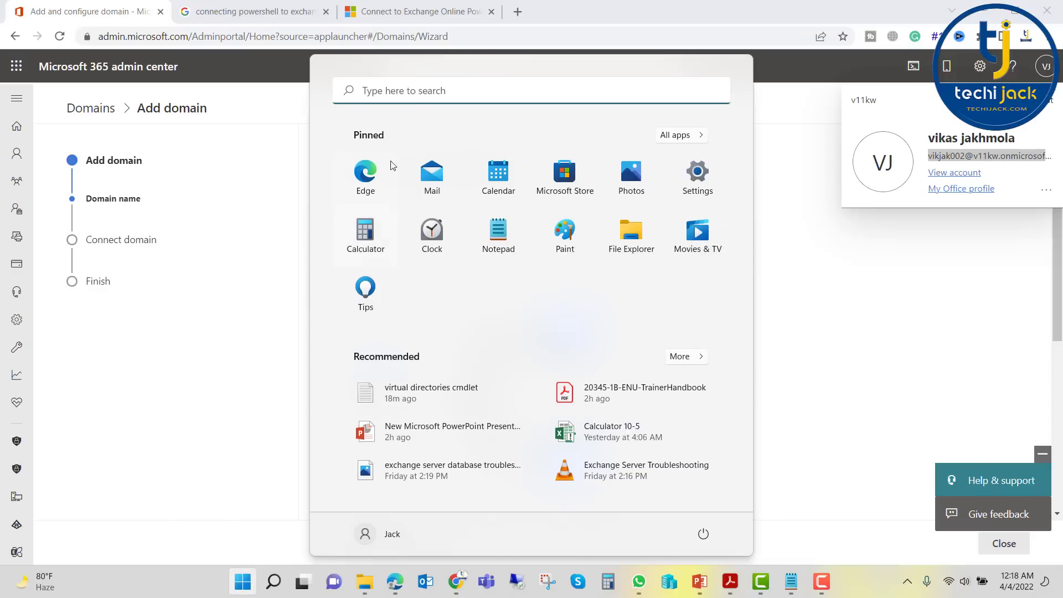
type("power")
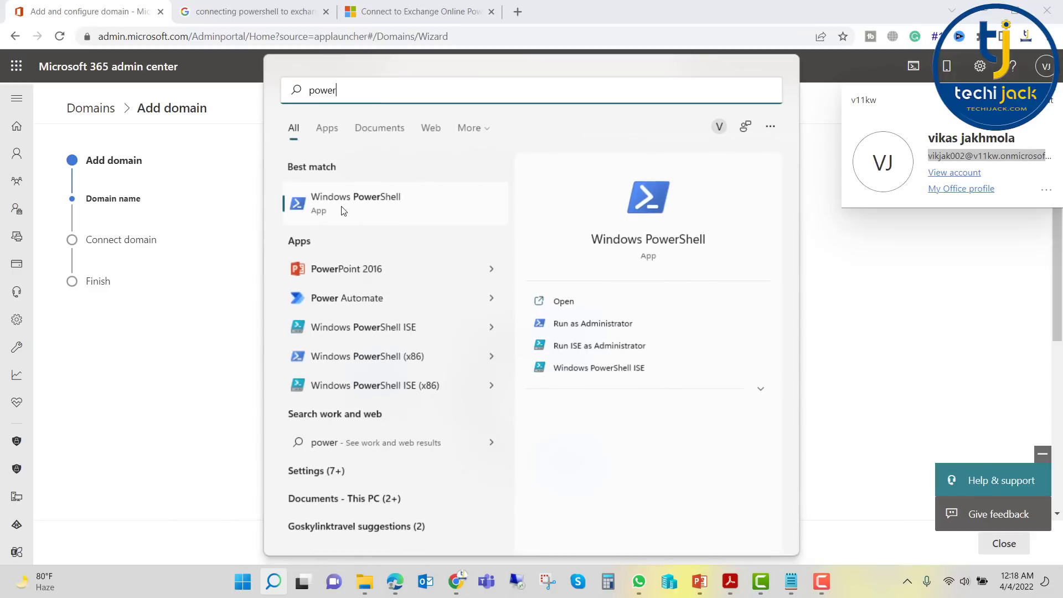
right_click(340, 209)
left_click(379, 224)
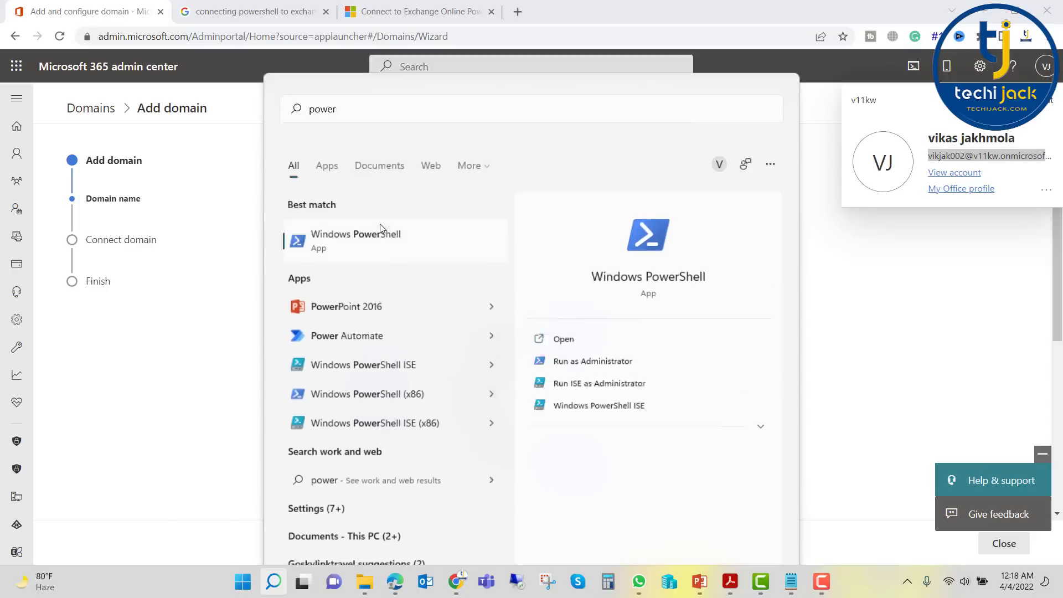
Run Connect-ExchangeOnline with the admin account, then complete the password and verification-code sign-in
key("ctrl+v")
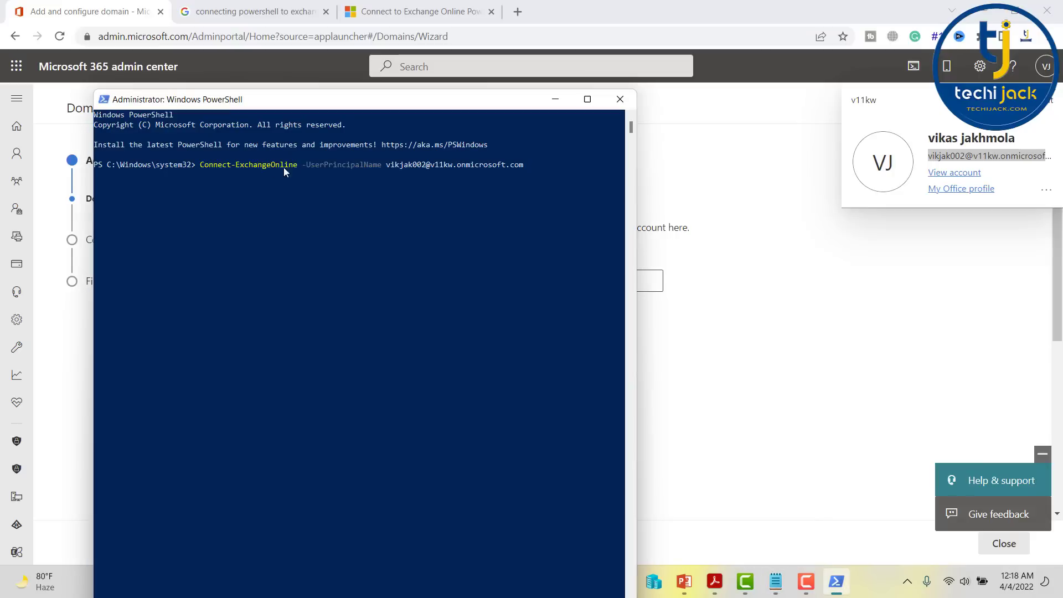
left_click_drag(527, 165, 389, 169)
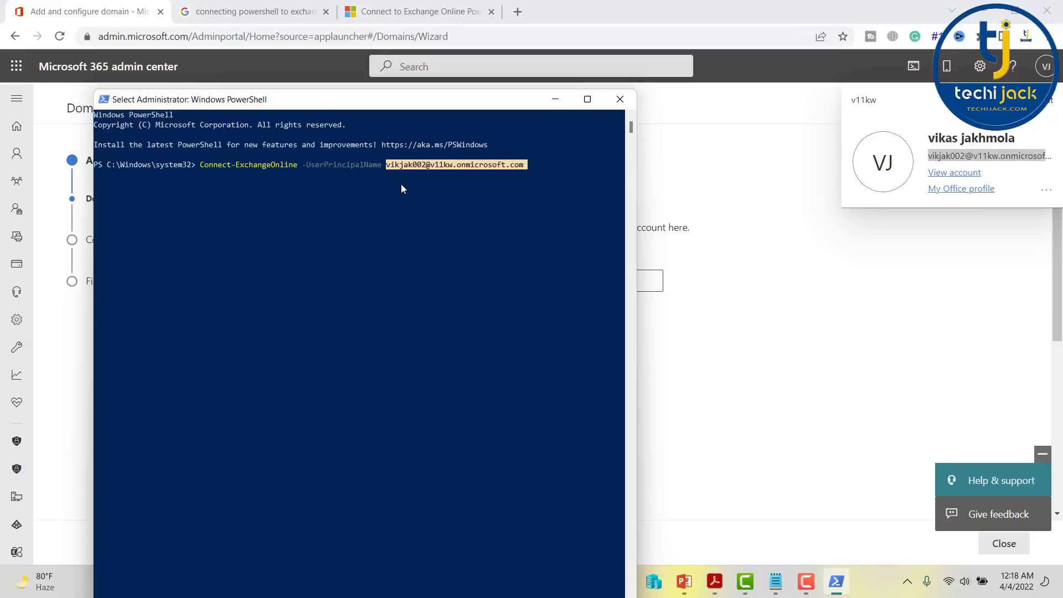
key("Return")
key("Return")
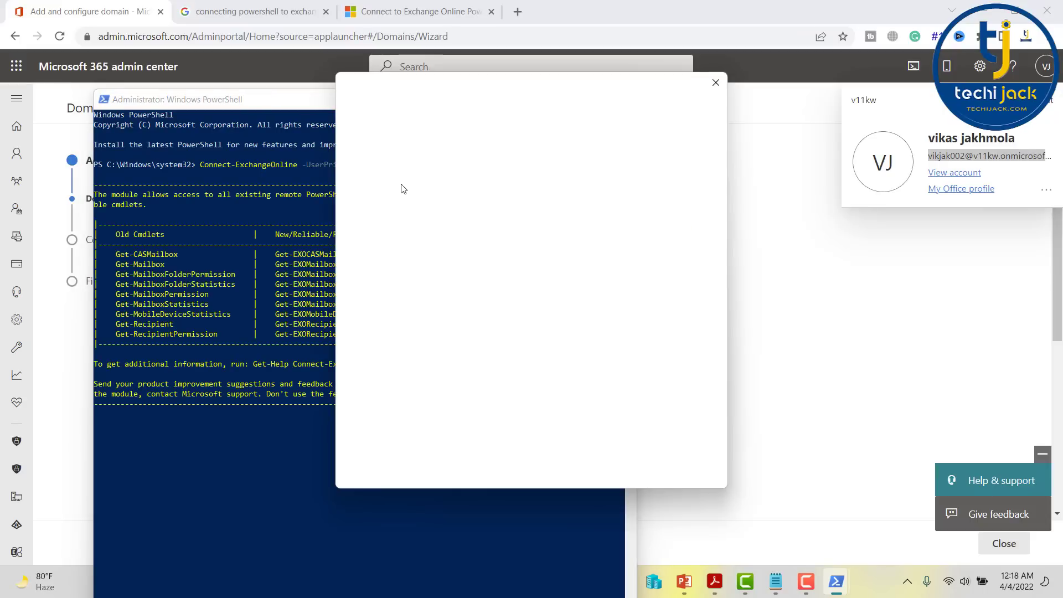
left_click(433, 209)
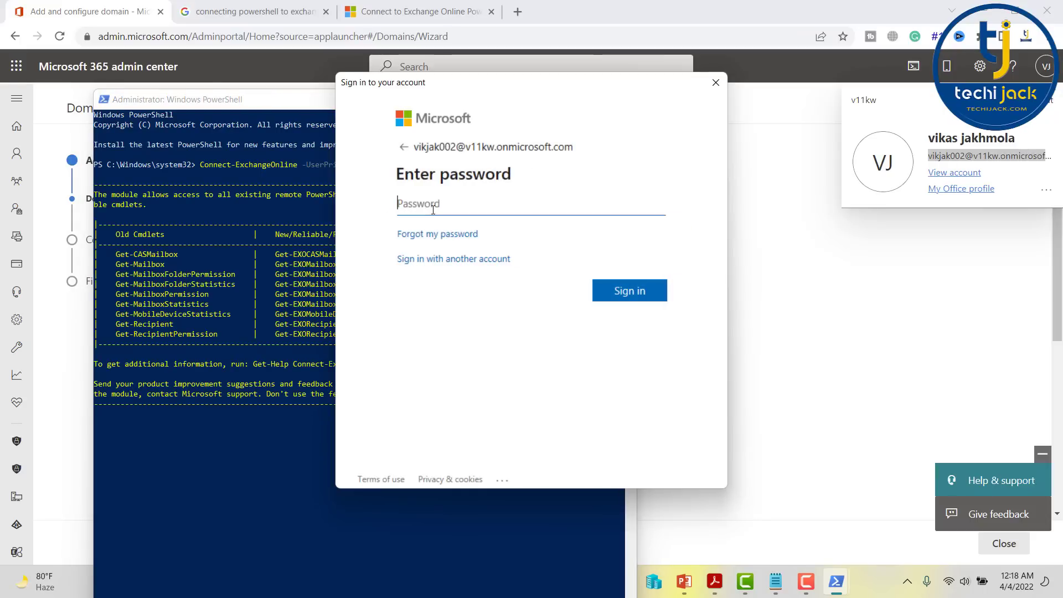
key("Return")
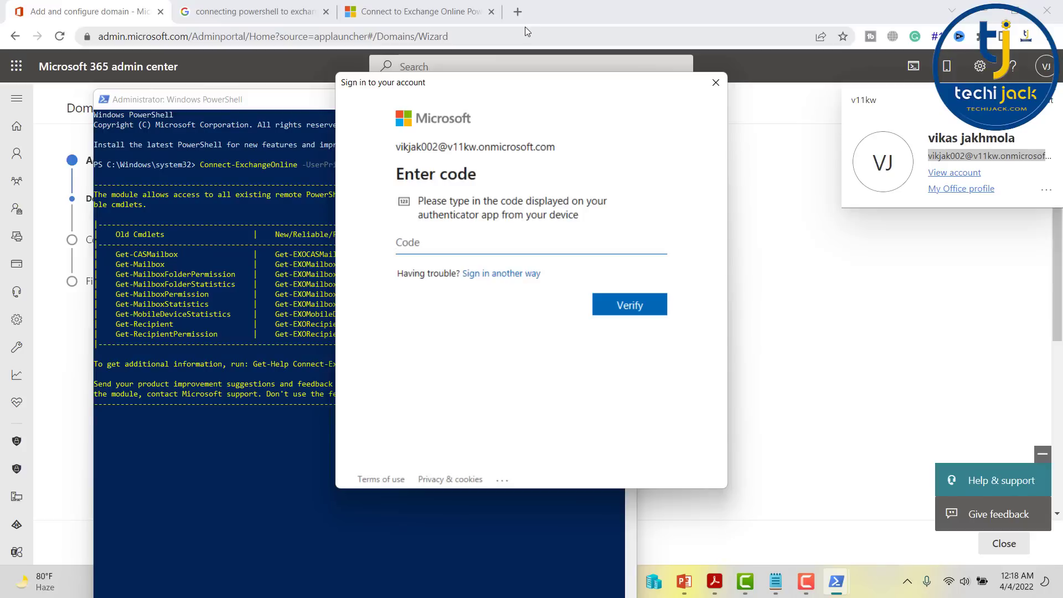
key("Return")
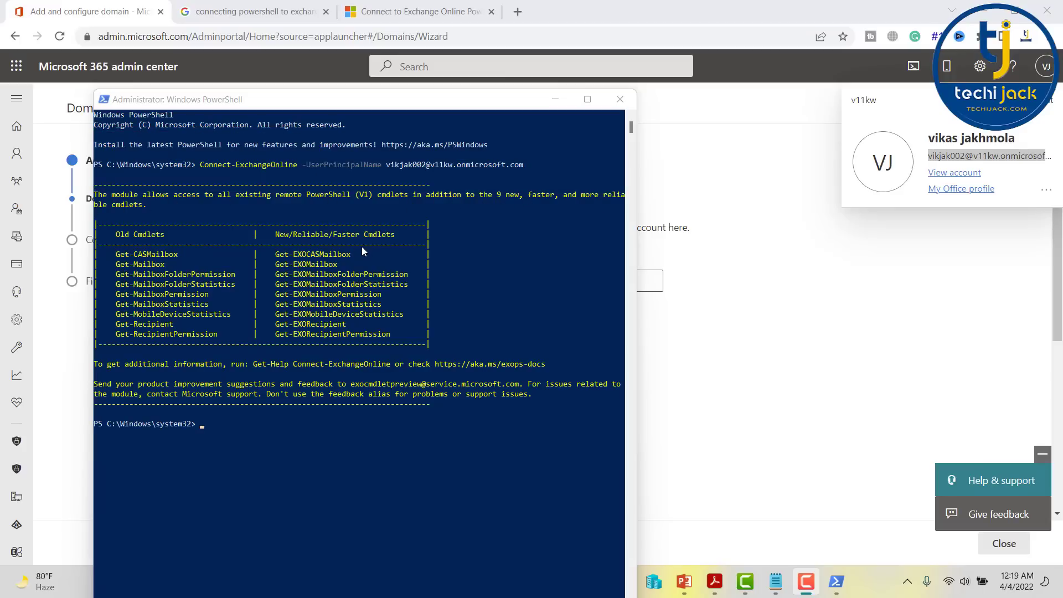
Run get-mailbox and highlight the two user mailbox rows in the output
left_click(205, 426)
type("get-mailbox")
key("Return")
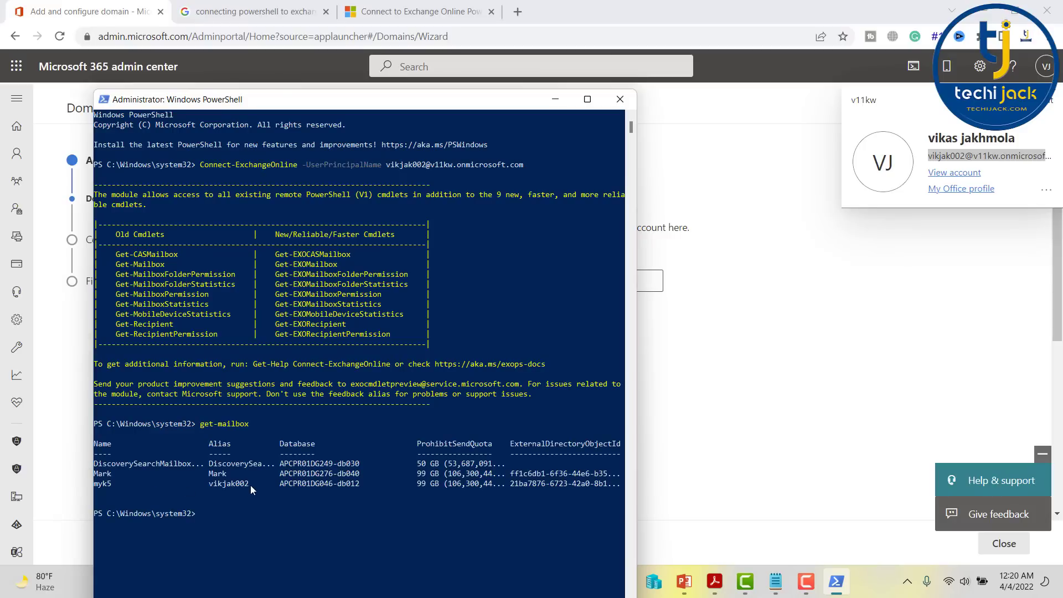
left_click_drag(250, 485, 97, 477)
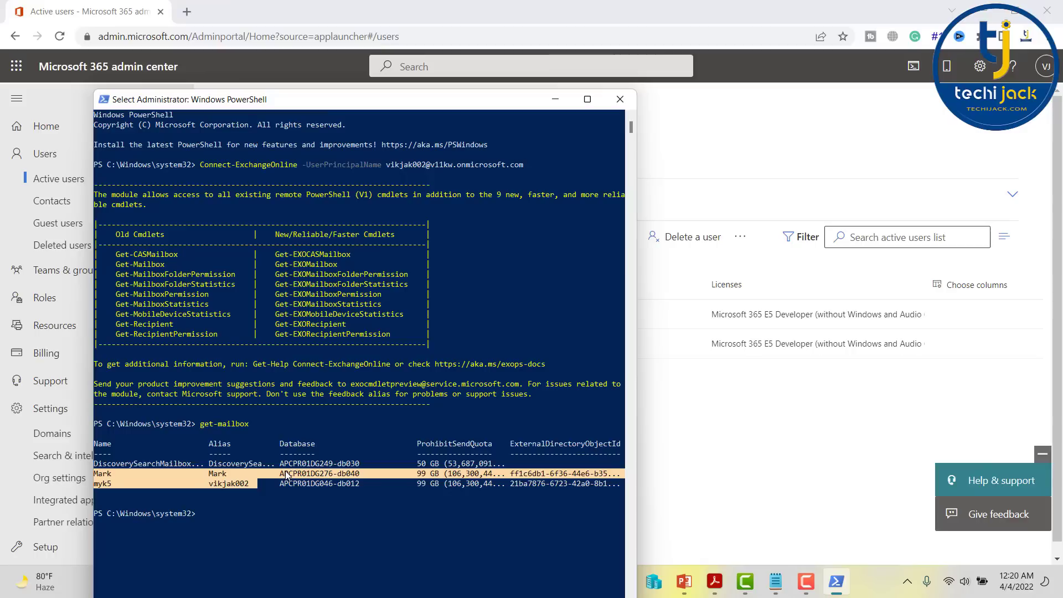
left_click(357, 469)
left_click_drag(357, 465, 136, 470)
left_click(227, 505)
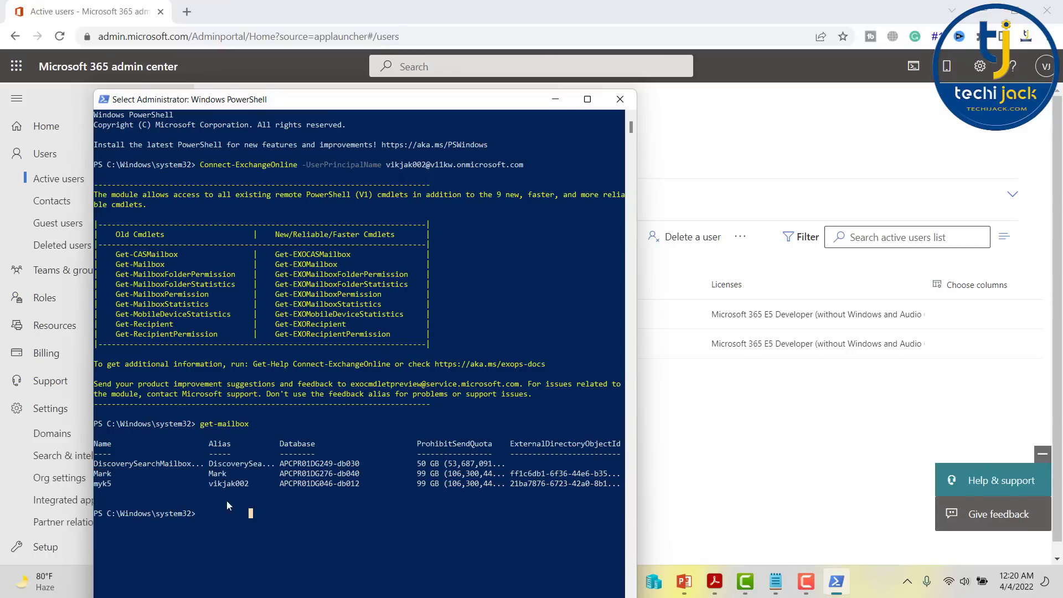